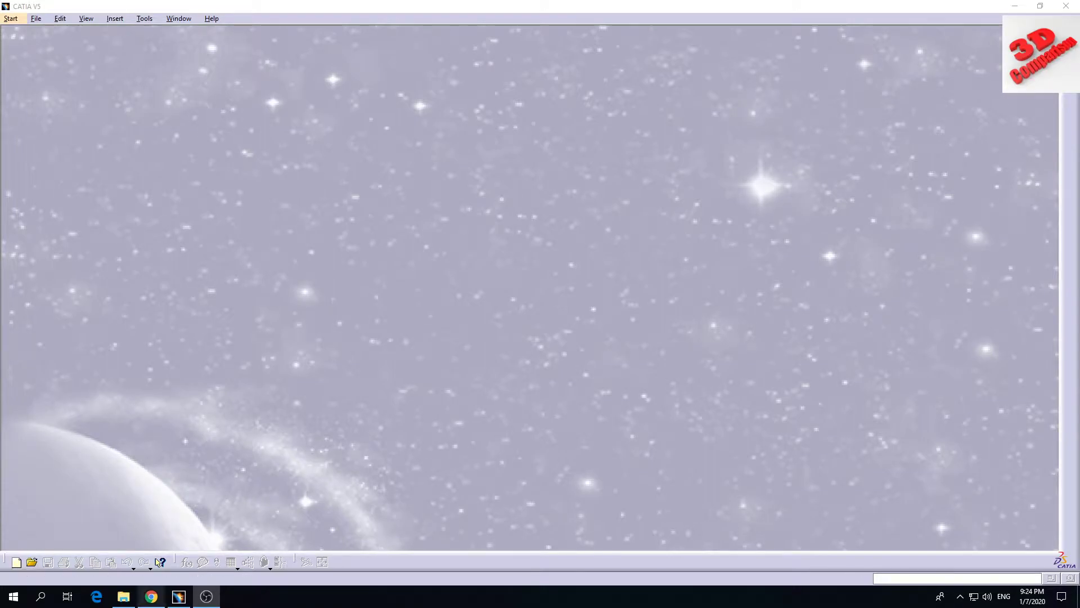
View the Baby Yoda page on Thingiverse in the browser, and locate baby_Yoda_Full in its downloaded files folder in File Explorer.
{"action": "left_click", "coordinate": [151, 596]}
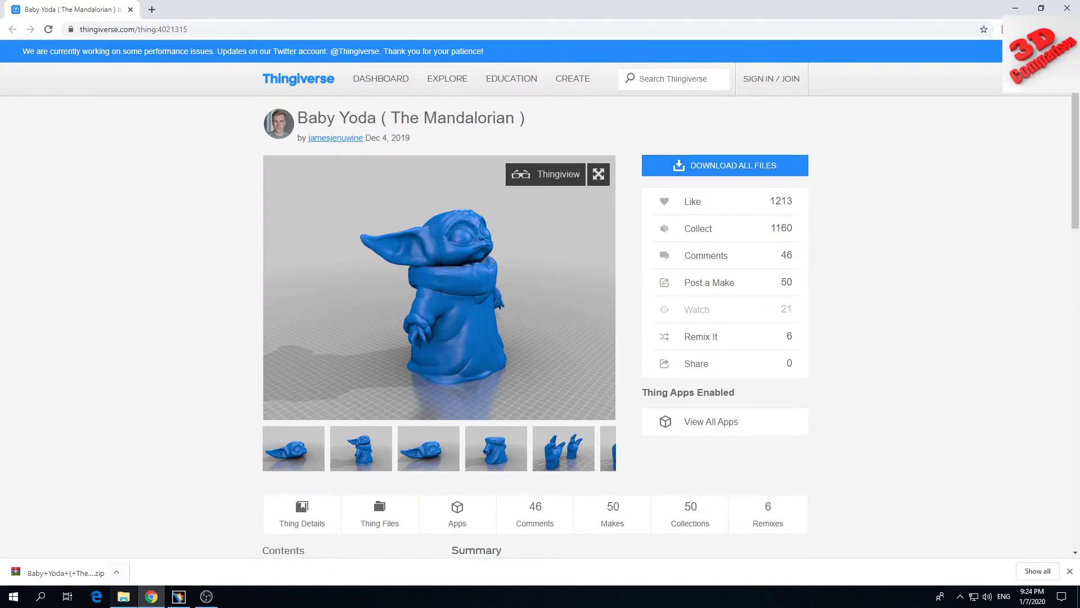
{"action": "left_click", "coordinate": [123, 596]}
{"action": "left_click", "coordinate": [248, 270]}
{"action": "left_click", "coordinate": [192, 125]}
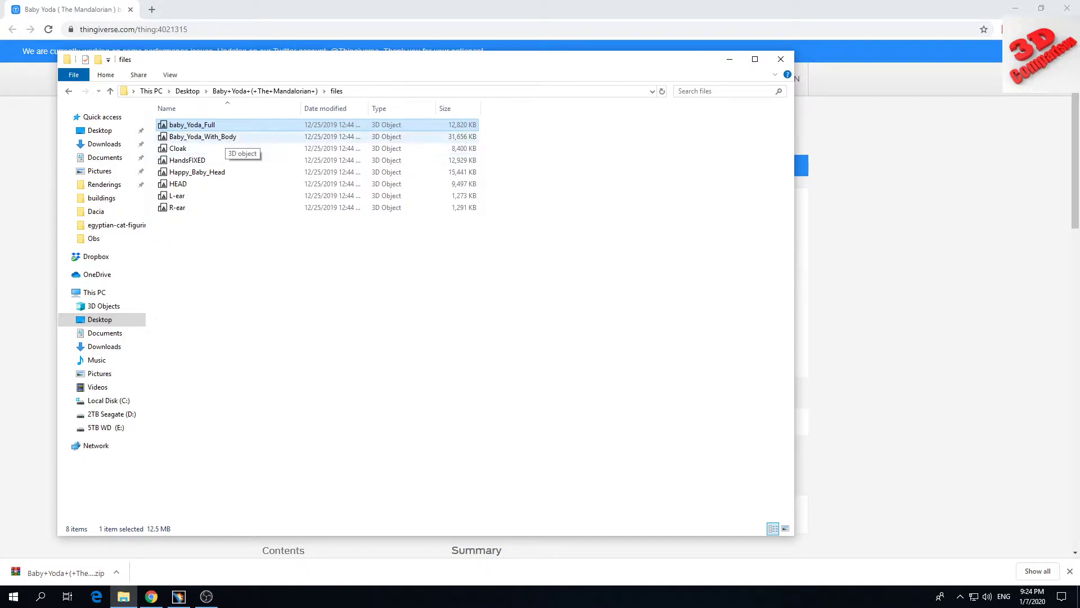
Switch to CATIA and create a new part named Part1 in the Digitized Shape Editor workbench.
{"action": "left_click", "coordinate": [179, 596]}
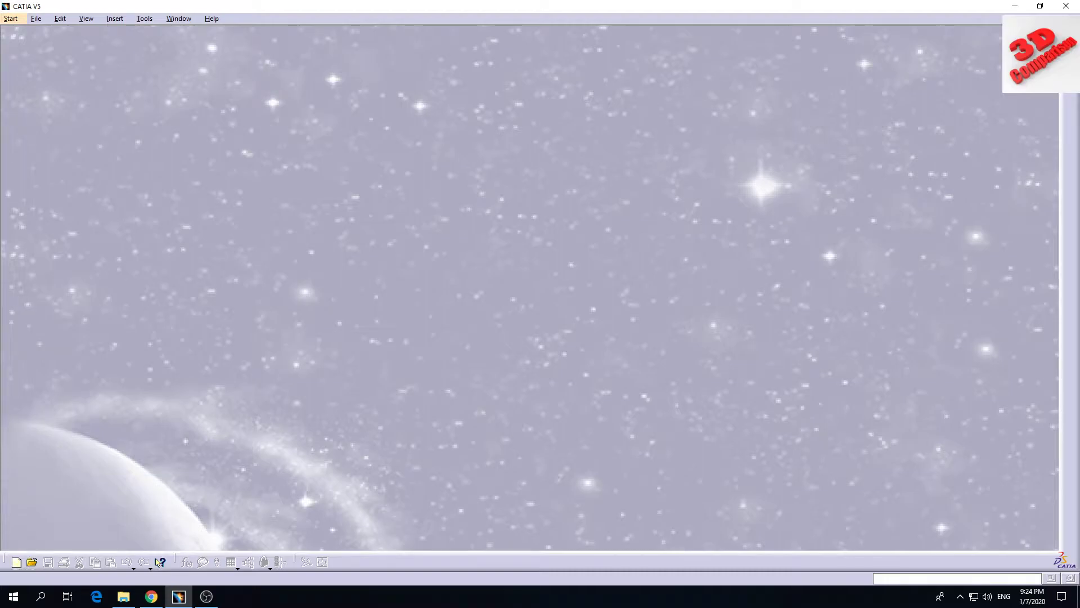
{"action": "left_click", "coordinate": [10, 18]}
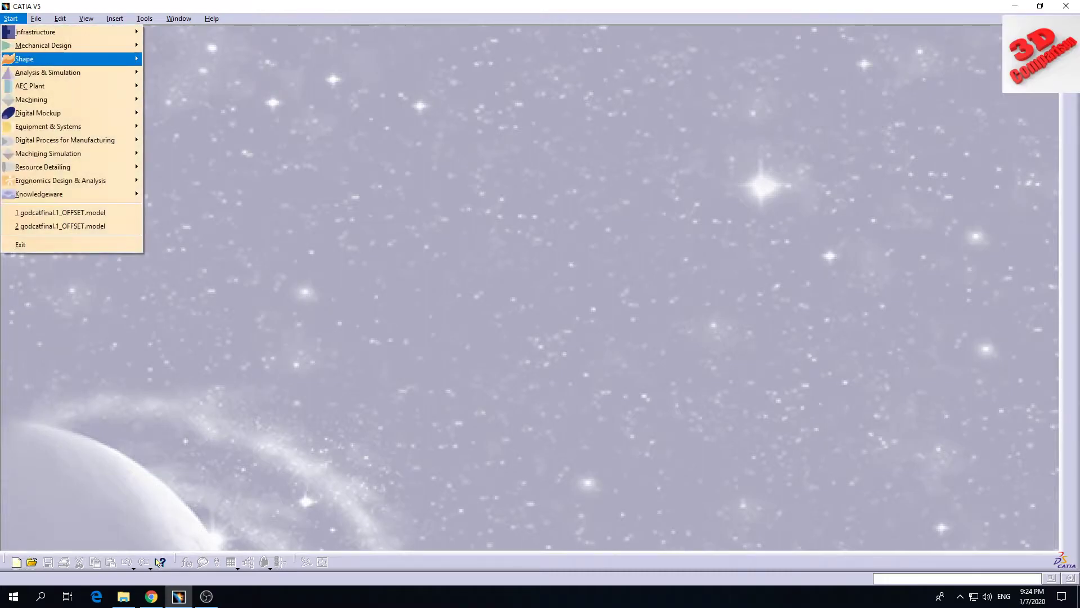
{"action": "mouse_move", "coordinate": [34, 60]}
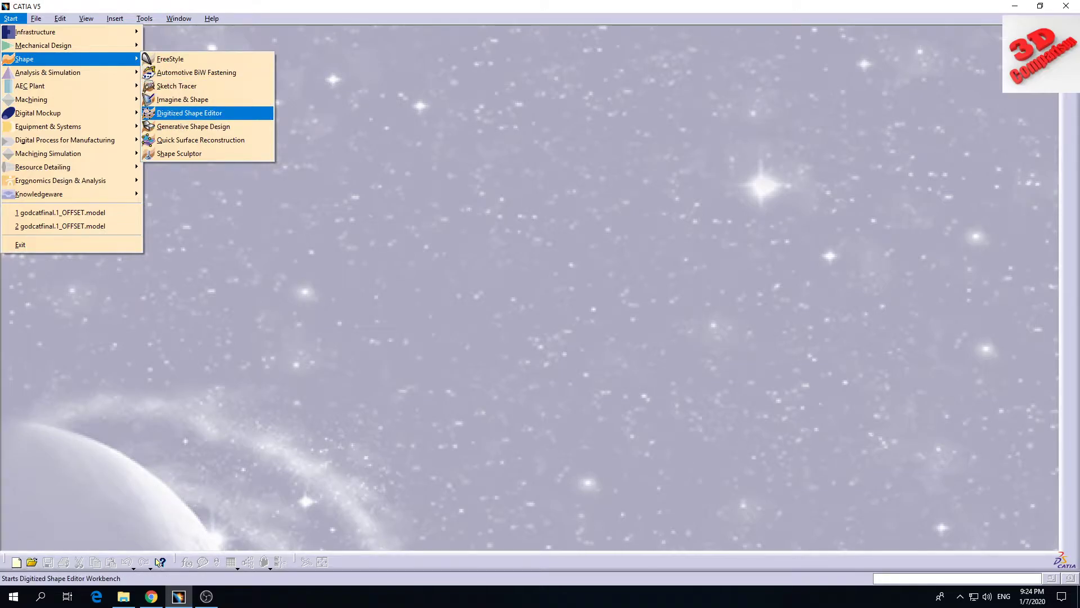
{"action": "left_click", "coordinate": [189, 113]}
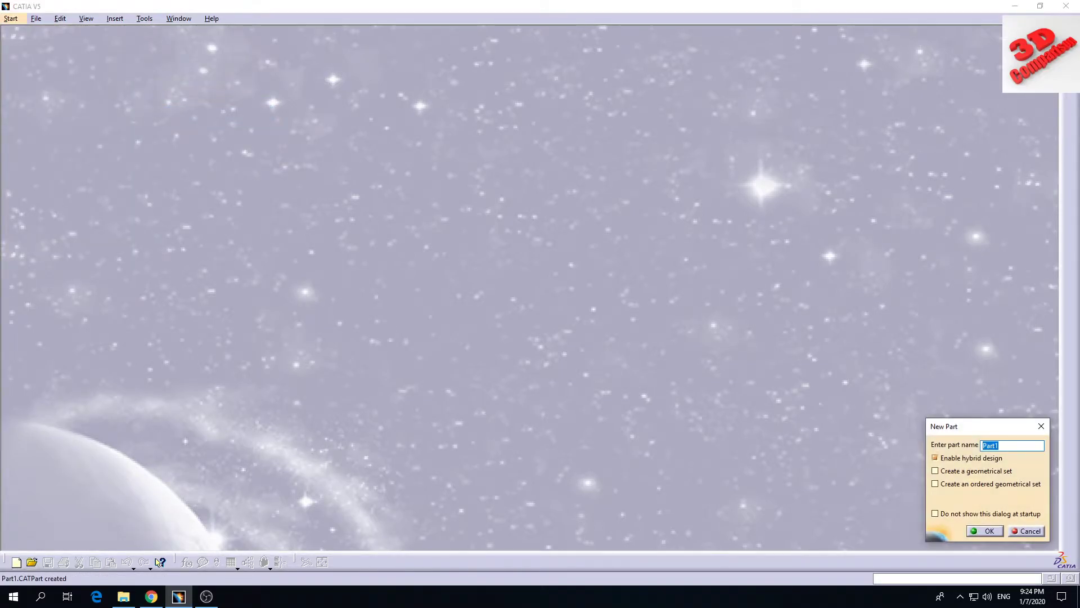
{"action": "left_click", "coordinate": [985, 530]}
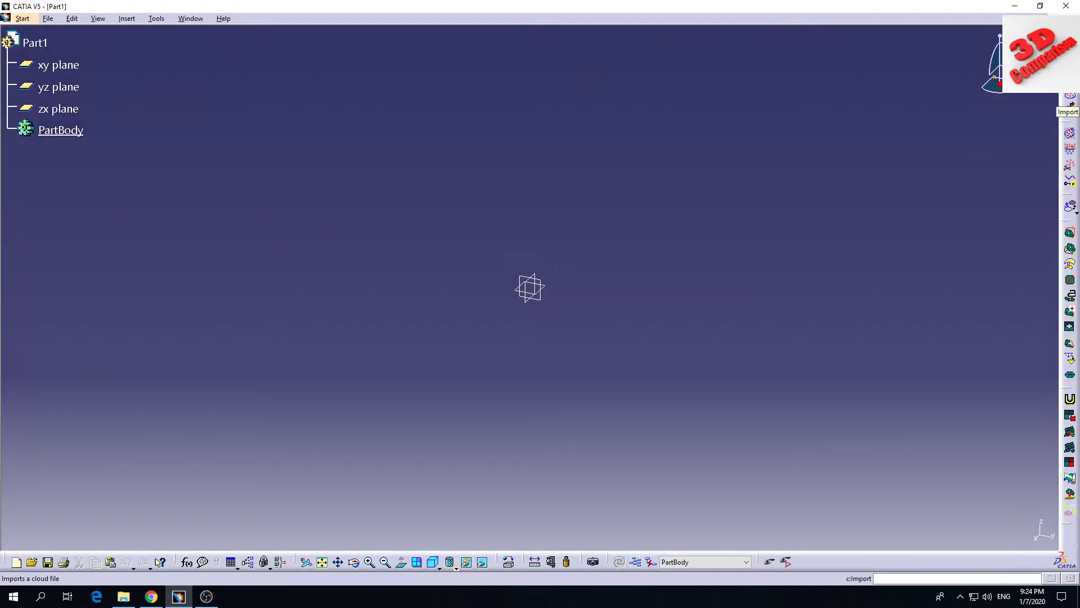
Import baby_Yoda_Full.stl from the Baby Yoda files folder as an Stl mesh with scale factor 1 in millimetres.
{"action": "left_click", "coordinate": [1070, 105]}
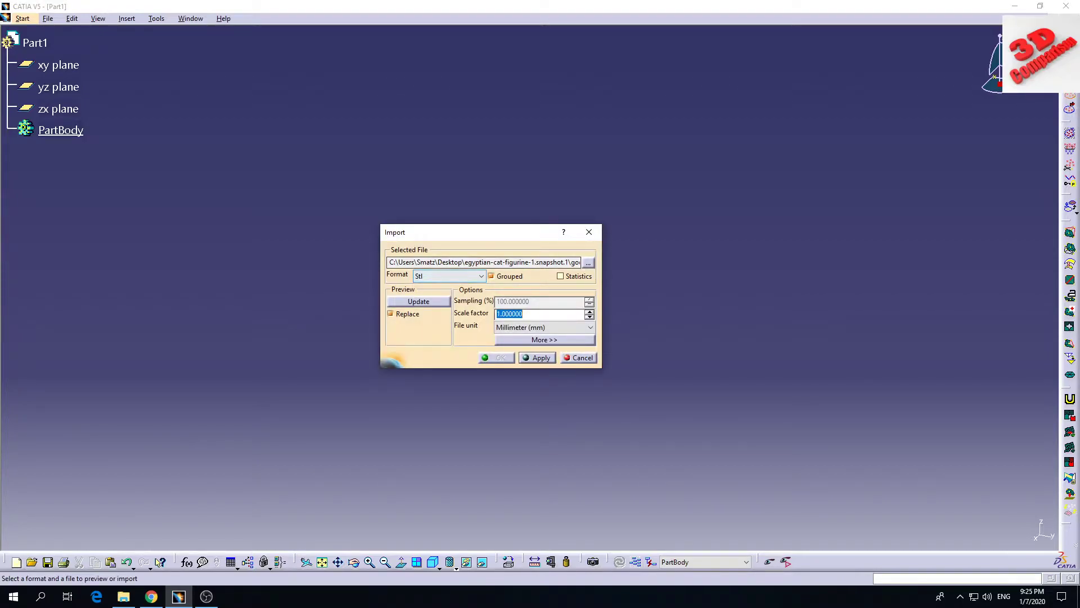
{"action": "left_click", "coordinate": [588, 262]}
{"action": "left_click", "coordinate": [369, 240]}
{"action": "type", "text": "\"C:\\Users\\Smatz\\Desktop\\Baby+Yoda+(+The+Mandalorian+)\\files\\baby_Yoda_Full.stl\""}
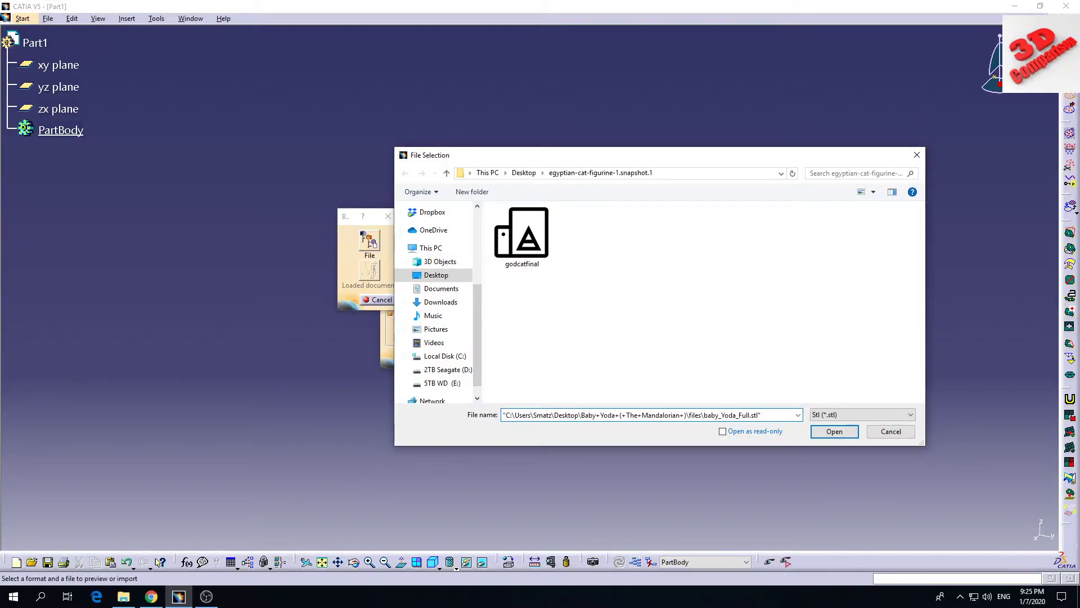
{"action": "left_click", "coordinate": [835, 430]}
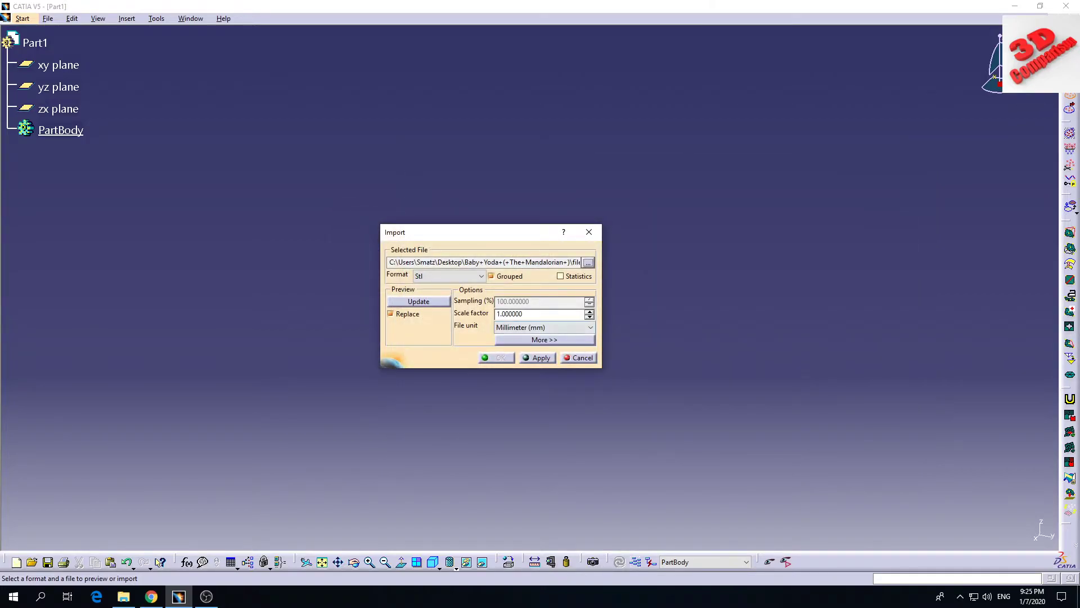
{"action": "double_click", "coordinate": [510, 314]}
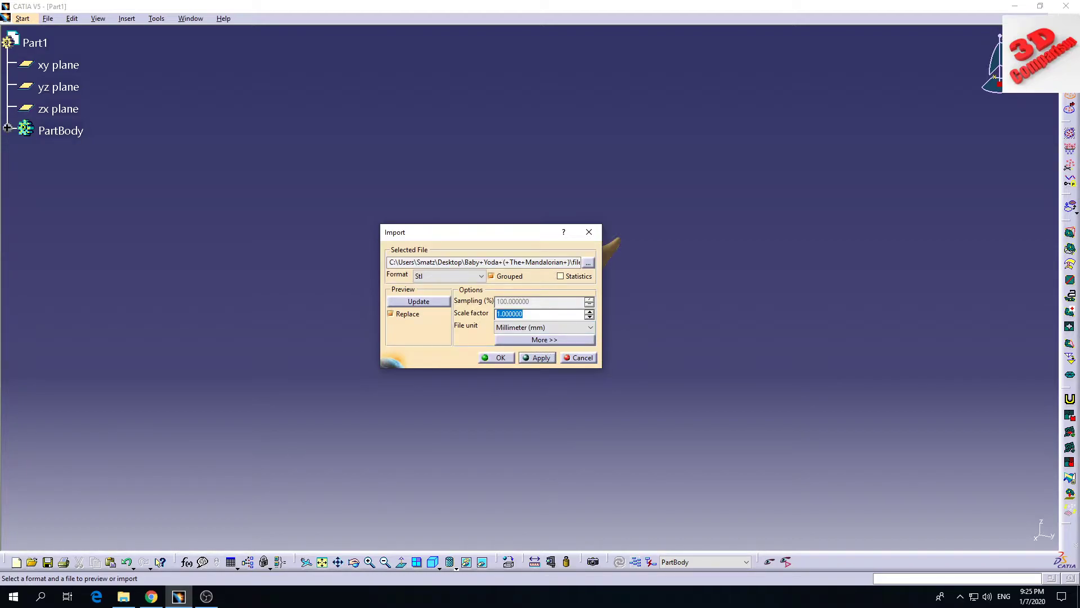
{"action": "left_click", "coordinate": [496, 358]}
Check the imported head mesh for separate connected zones with the Mesh Cleaner's structure options.
{"action": "middle_click_drag", "start_coordinate": [506, 332], "coordinate": [543, 281]}
{"action": "middle_click_drag", "start_coordinate": [534, 322], "coordinate": [538, 363]}
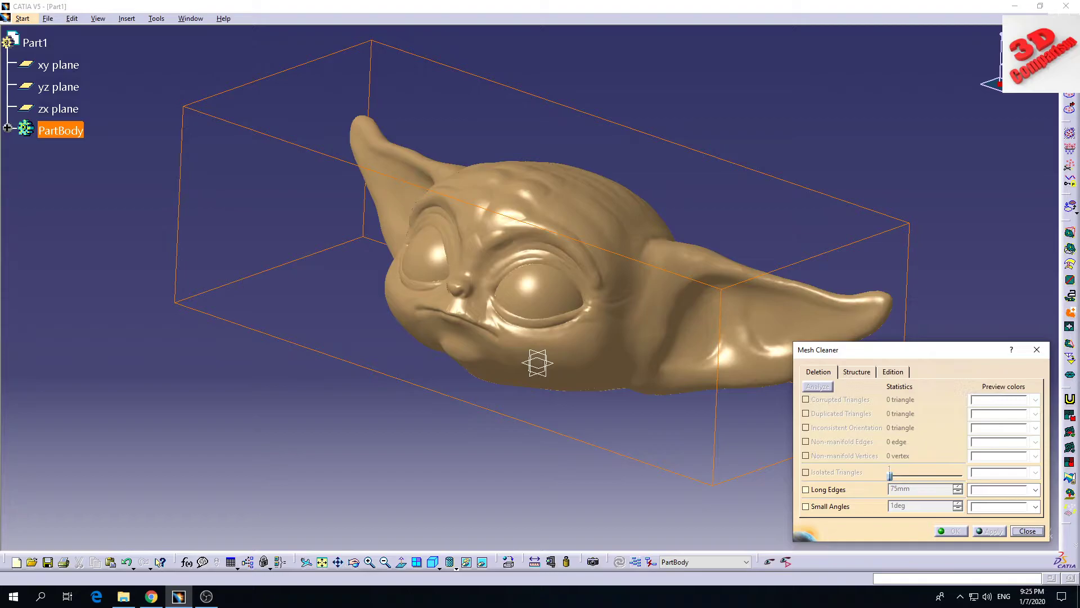
{"action": "left_click", "coordinate": [856, 372]}
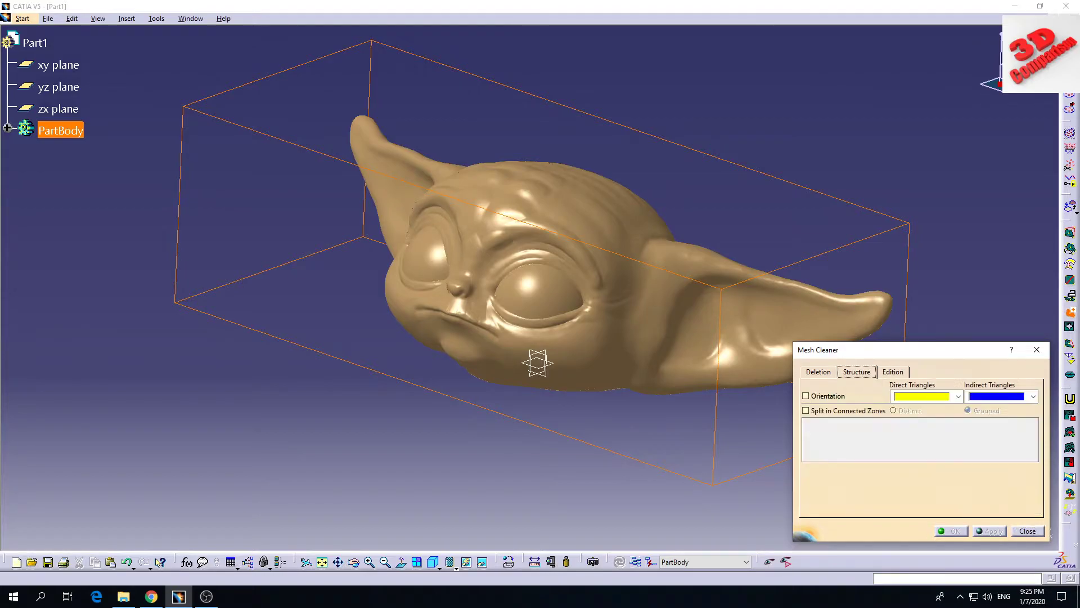
{"action": "left_click", "coordinate": [806, 410]}
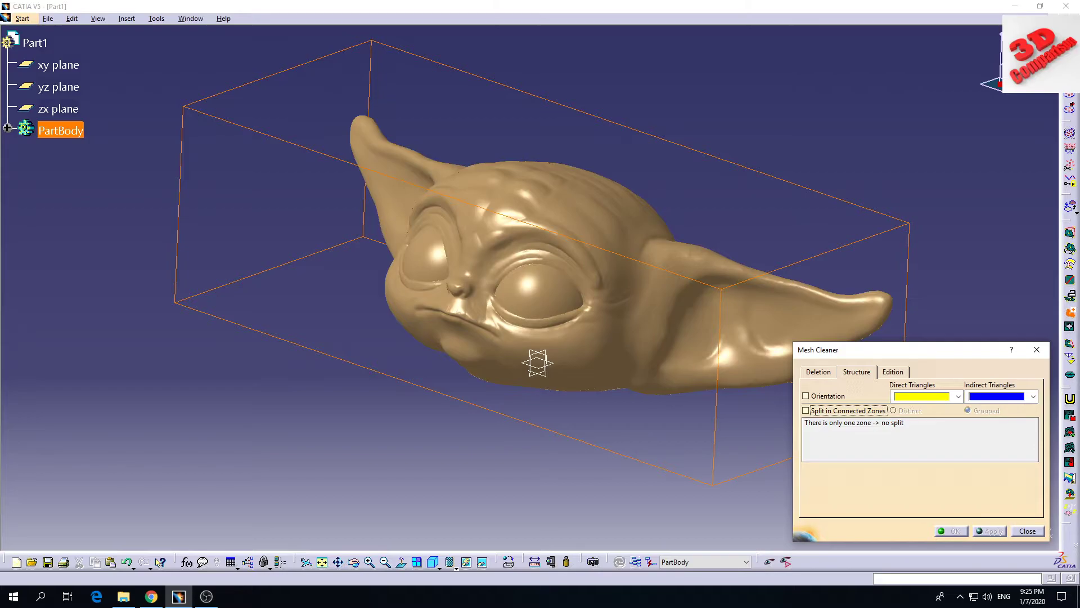
{"action": "left_click", "coordinate": [1028, 531]}
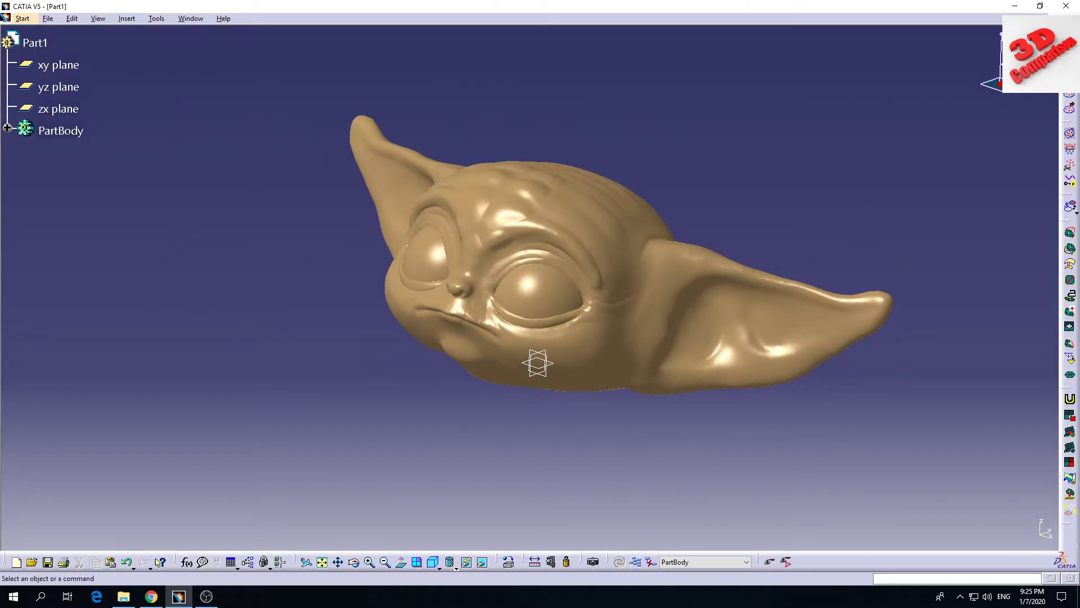
In the Quick Surface Reconstruction workbench, create an automatic surface from the head mesh with a target ratio of 95.
{"action": "left_click", "coordinate": [22, 19]}
{"action": "mouse_move", "coordinate": [55, 46]}
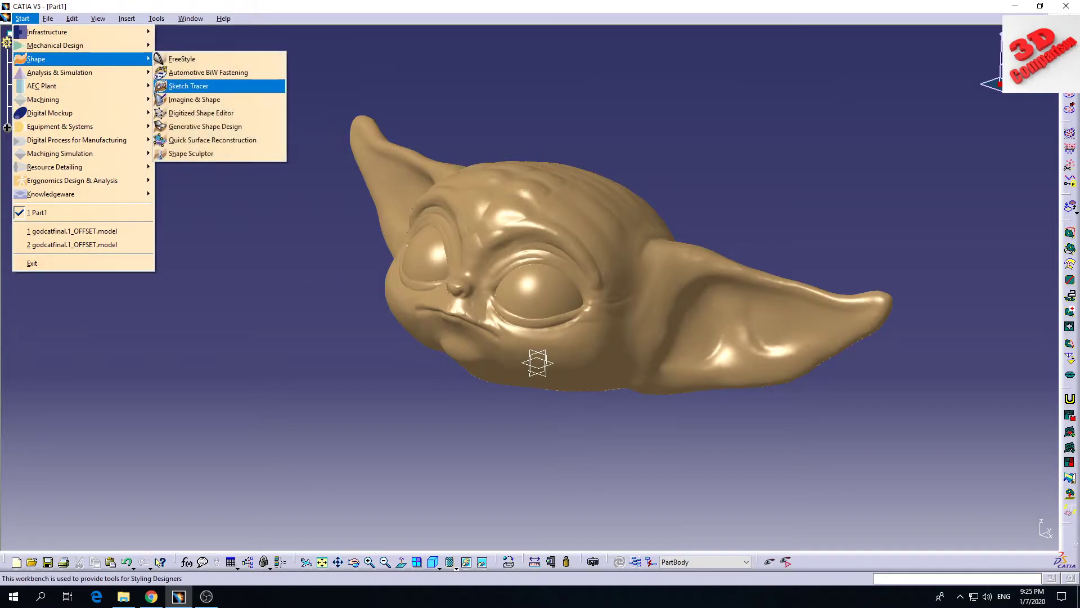
{"action": "left_click", "coordinate": [220, 138]}
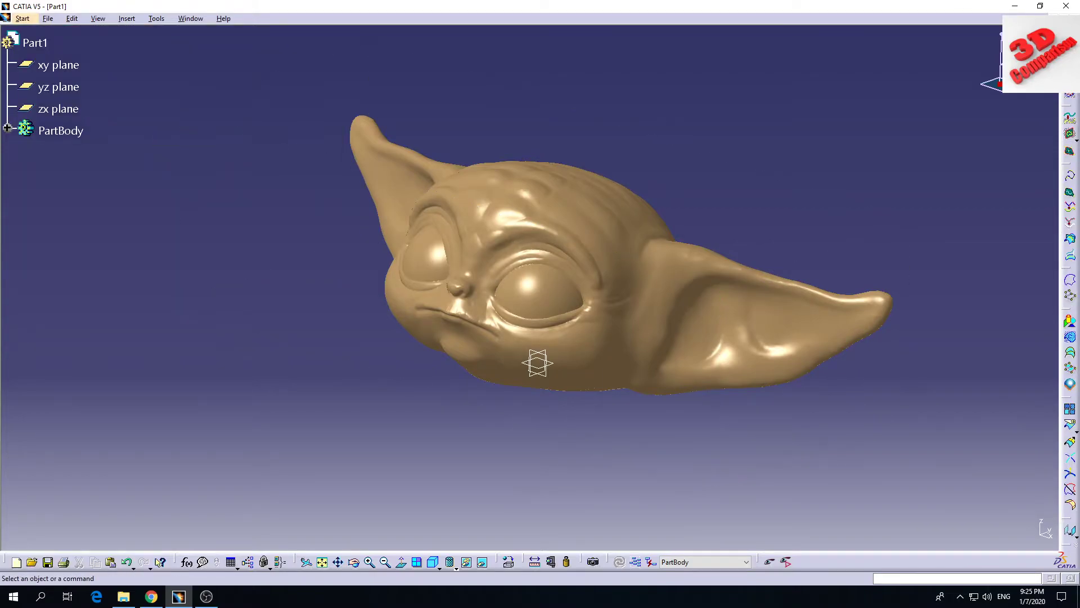
{"action": "left_click", "coordinate": [1070, 385]}
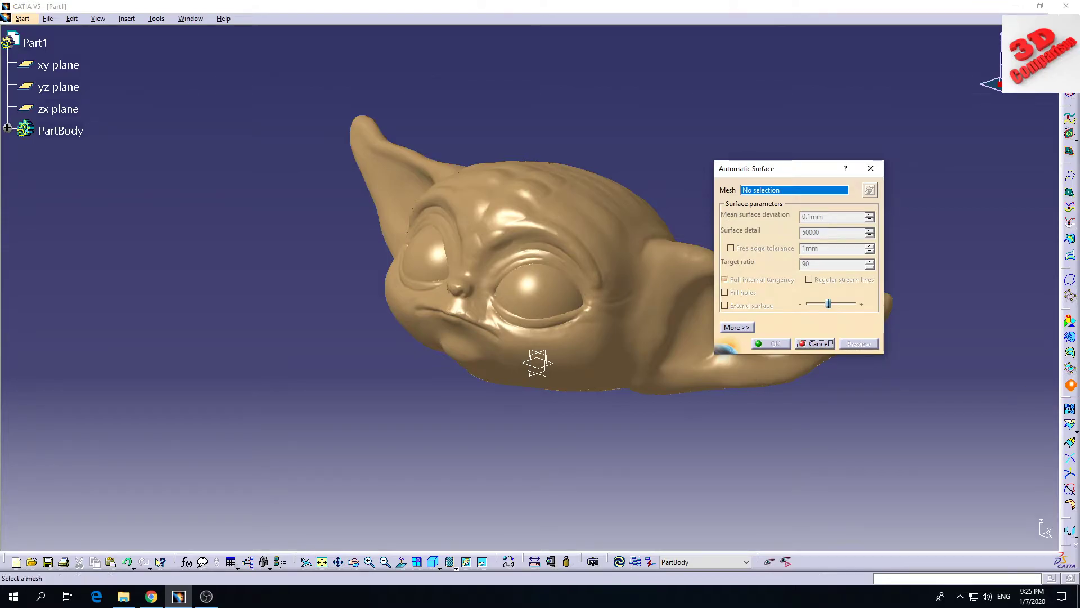
{"action": "left_click", "coordinate": [614, 332]}
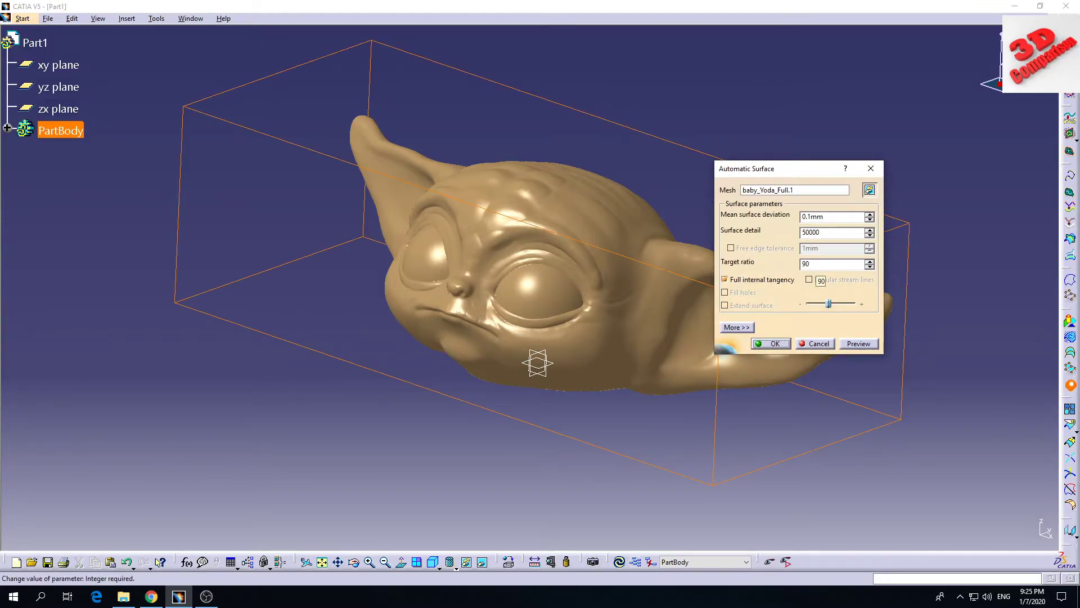
{"action": "left_click", "coordinate": [815, 264]}
{"action": "key", "text": "BackSpace"}
{"action": "type", "text": "5"}
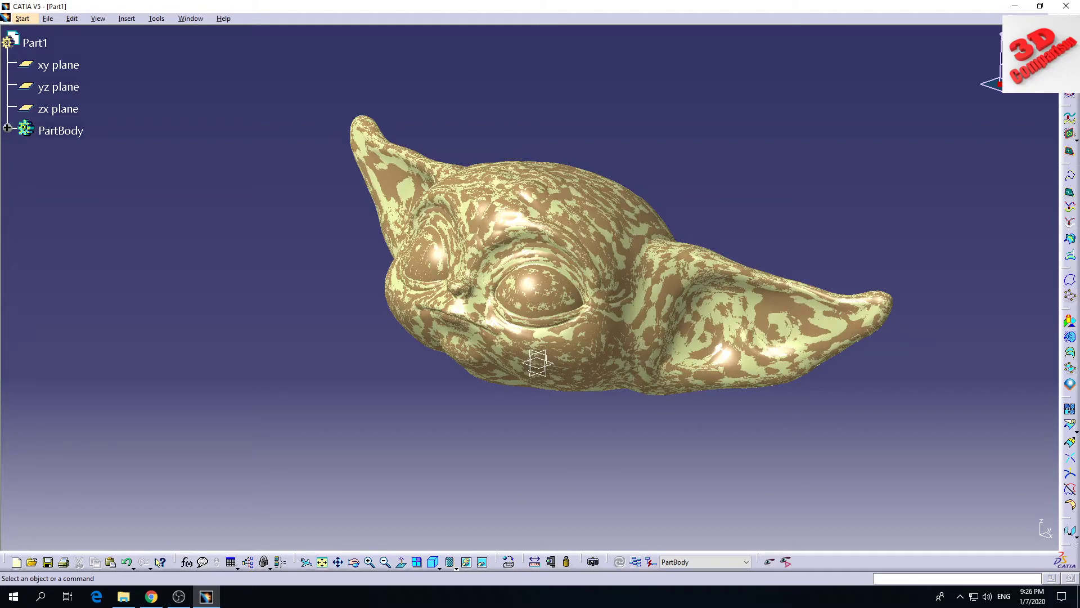
Expand PartBody in the specification tree and hide the baby_Yoda_Full.1 mesh.
{"action": "left_click", "coordinate": [8, 128]}
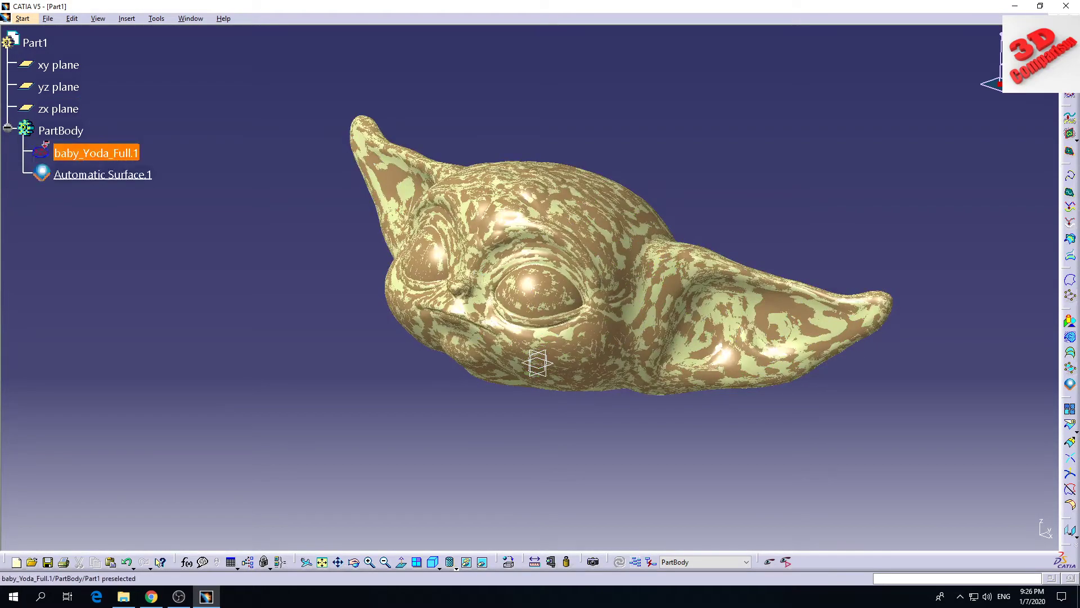
{"action": "right_click", "coordinate": [77, 149]}
{"action": "left_click", "coordinate": [115, 154]}
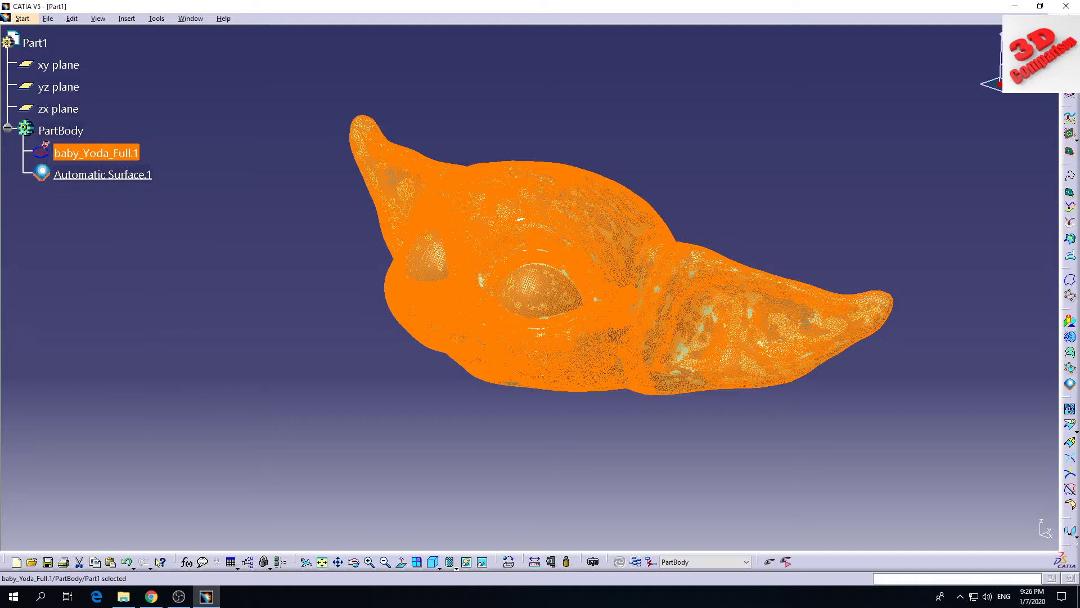
{"action": "right_click", "coordinate": [117, 152]}
{"action": "left_click", "coordinate": [149, 186]}
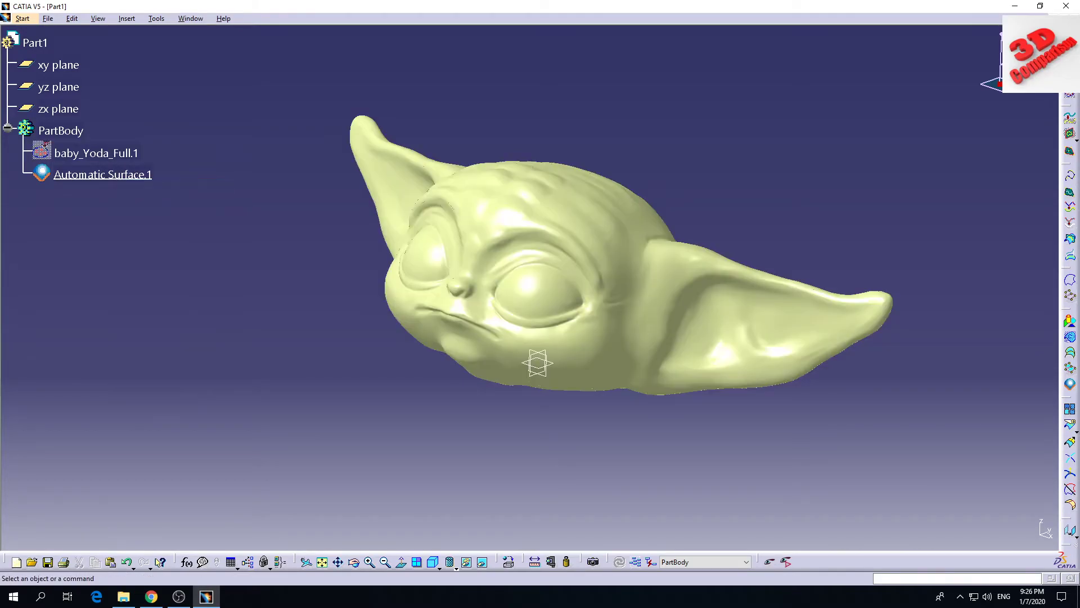
Switch the part to the Part Design workbench.
{"action": "middle_click_drag", "start_coordinate": [535, 361], "coordinate": [530, 387]}
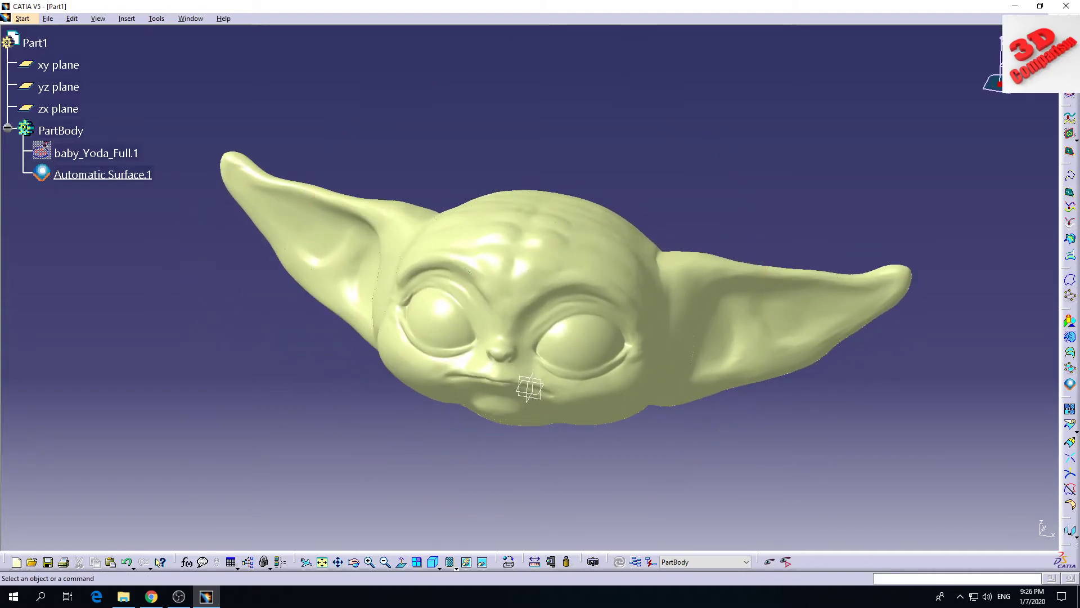
{"action": "left_click", "coordinate": [23, 19]}
{"action": "mouse_move", "coordinate": [68, 60]}
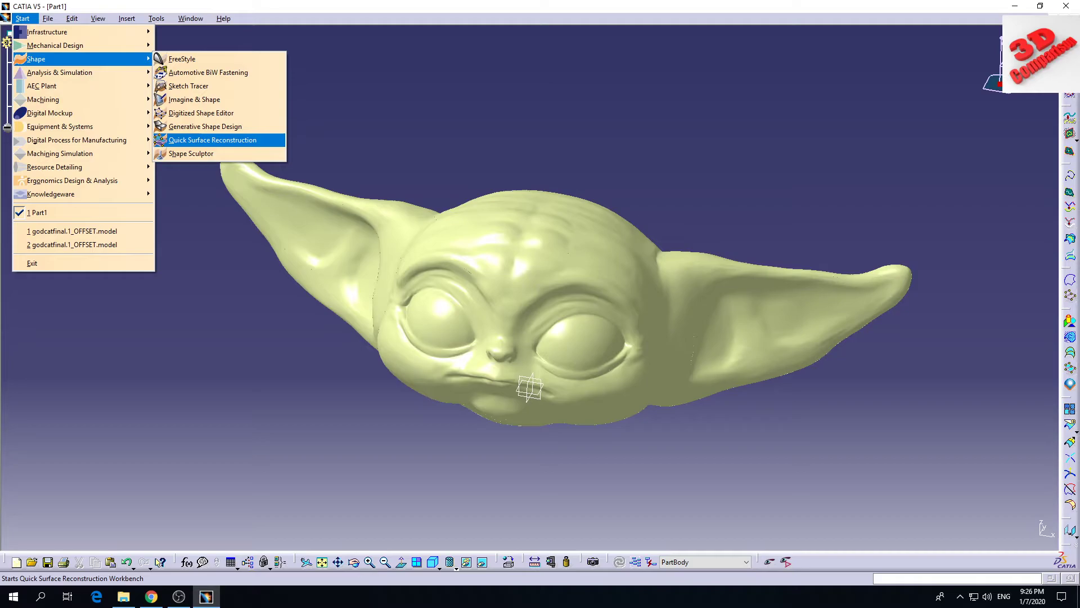
{"action": "key", "text": "Up"}
{"action": "key", "text": "Up"}
{"action": "key", "text": "Up"}
{"action": "key", "text": "Up"}
{"action": "key", "text": "Up"}
{"action": "key", "text": "Up"}
{"action": "key", "text": "Left"}
{"action": "key", "text": "Up"}
{"action": "key", "text": "Right"}
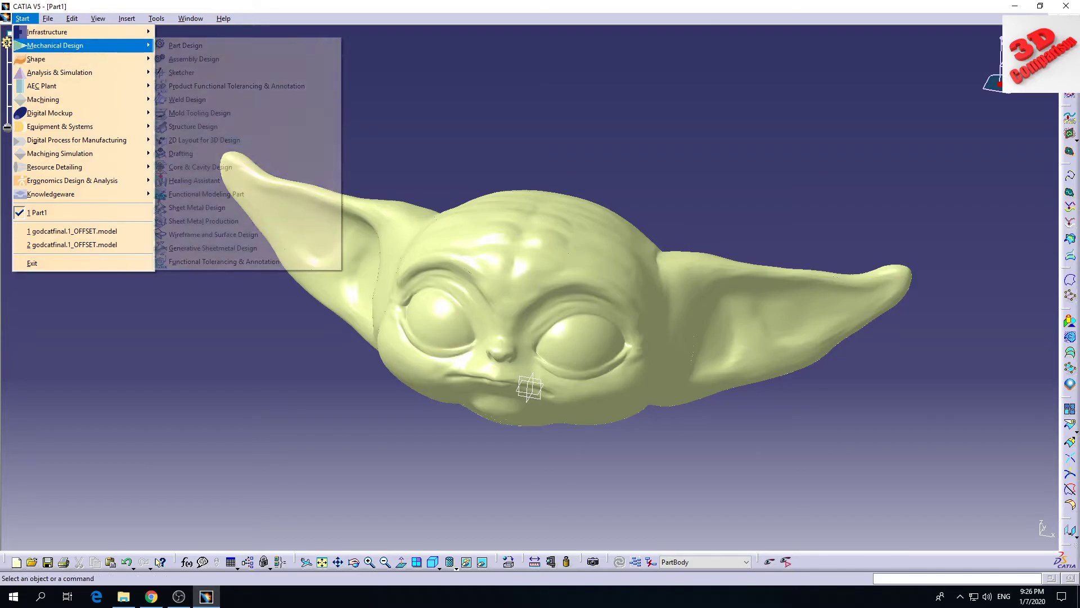
{"action": "key", "text": "Left"}
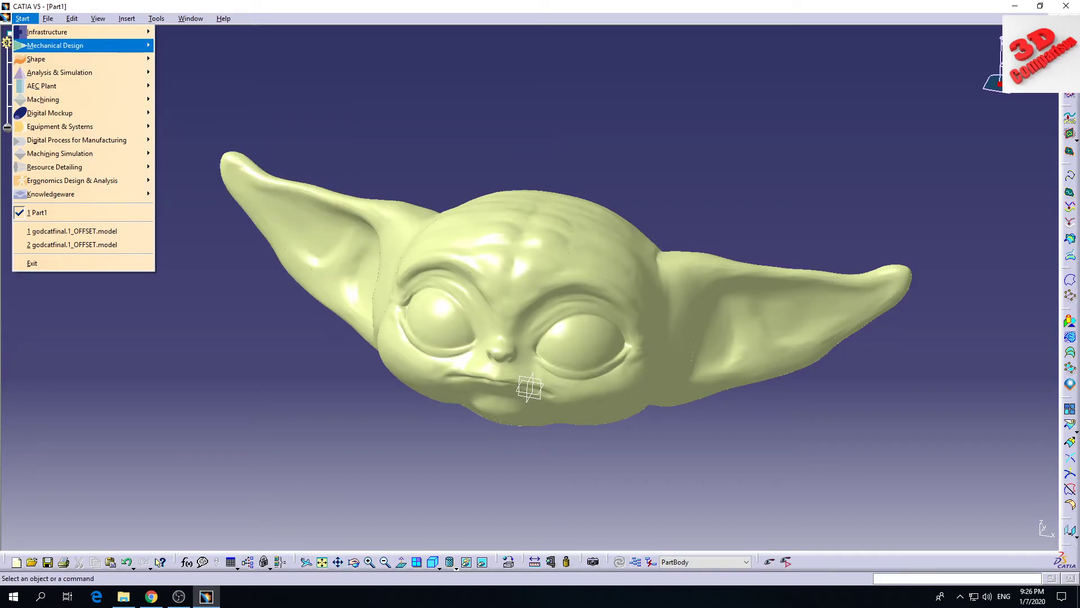
{"action": "key", "text": "Right"}
{"action": "key", "text": "Down"}
{"action": "key", "text": "Return"}
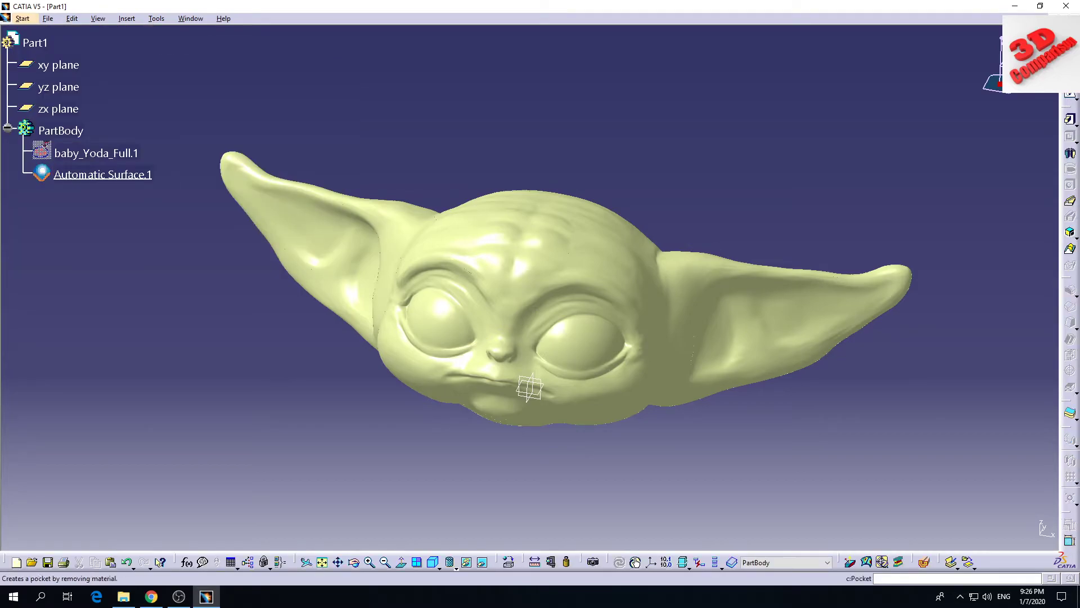
Turn Automatic Surface.1 into a solid with the Close Surface feature and hide the source surface.
{"action": "left_click_drag", "start_coordinate": [1067, 400], "coordinate": [687, 78]}
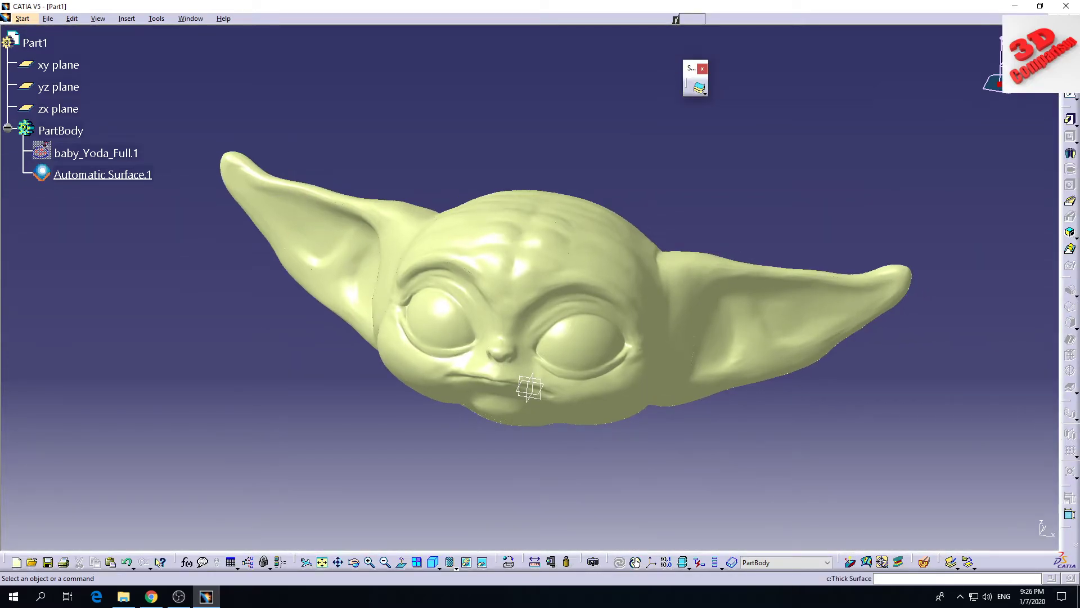
{"action": "left_click", "coordinate": [703, 93]}
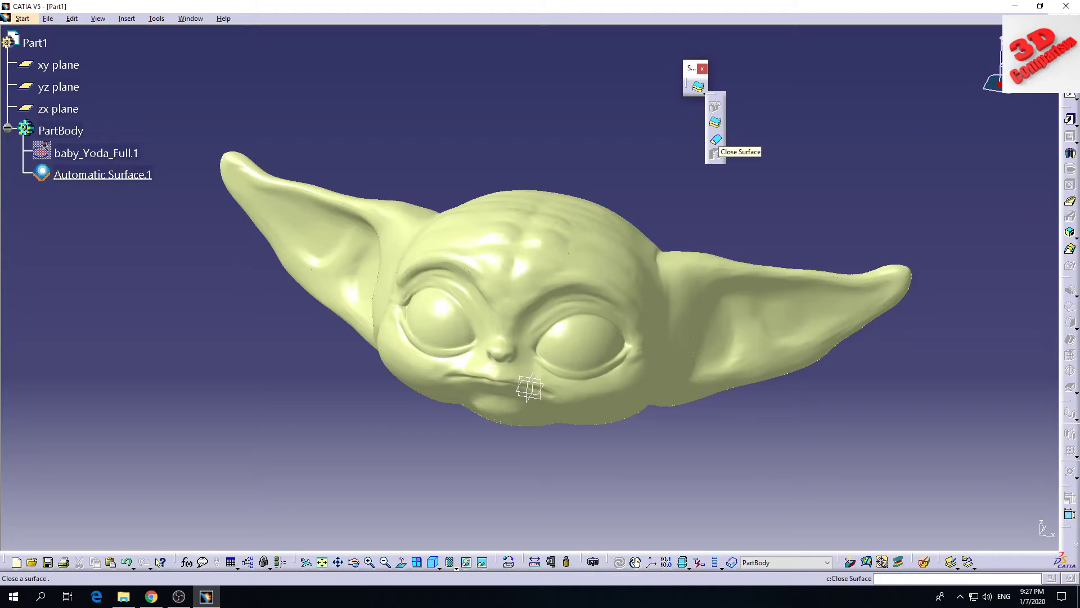
{"action": "left_click", "coordinate": [127, 18]}
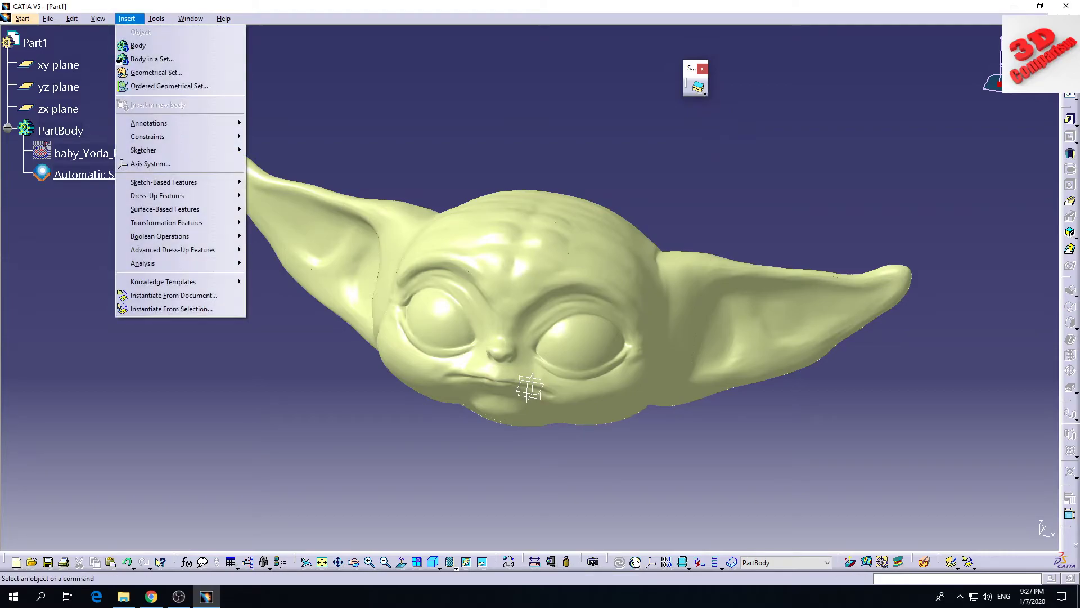
{"action": "mouse_move", "coordinate": [169, 209]}
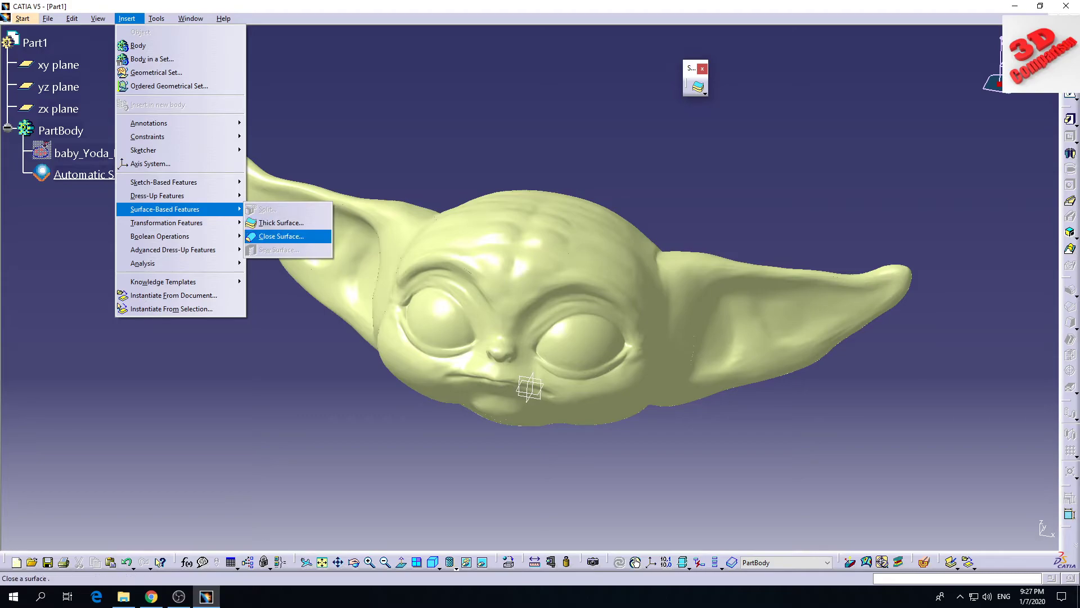
{"action": "left_click", "coordinate": [281, 236]}
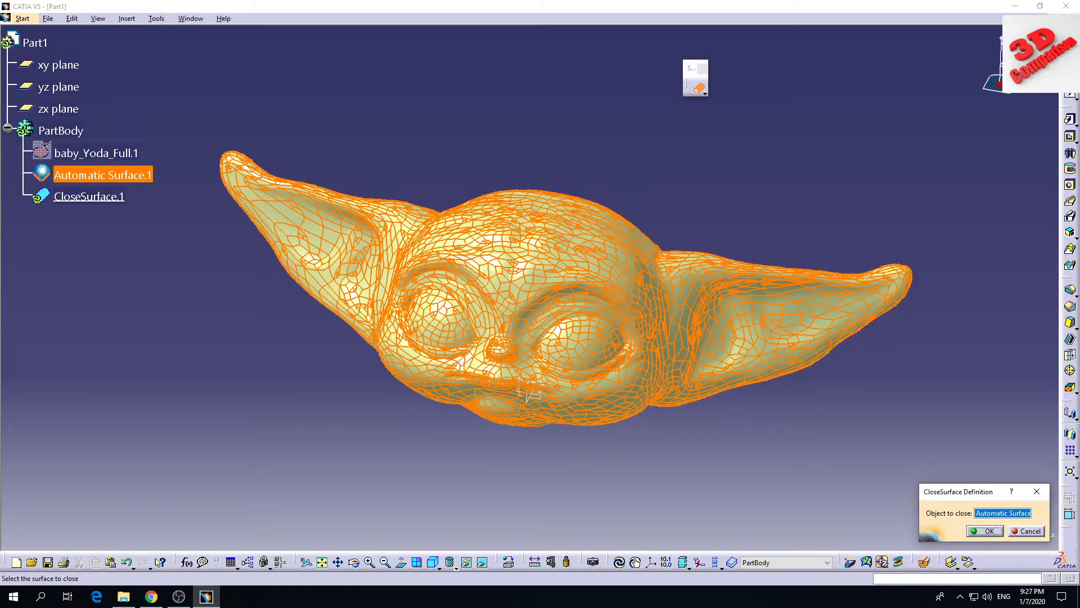
{"action": "key", "text": "Return"}
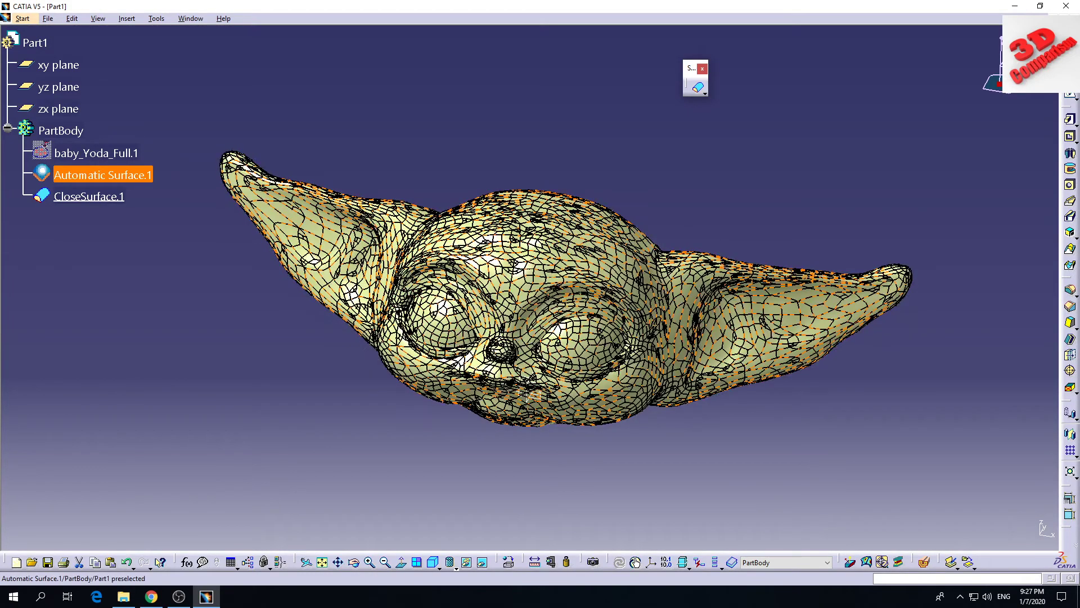
{"action": "right_click", "coordinate": [105, 172]}
{"action": "left_click", "coordinate": [137, 206]}
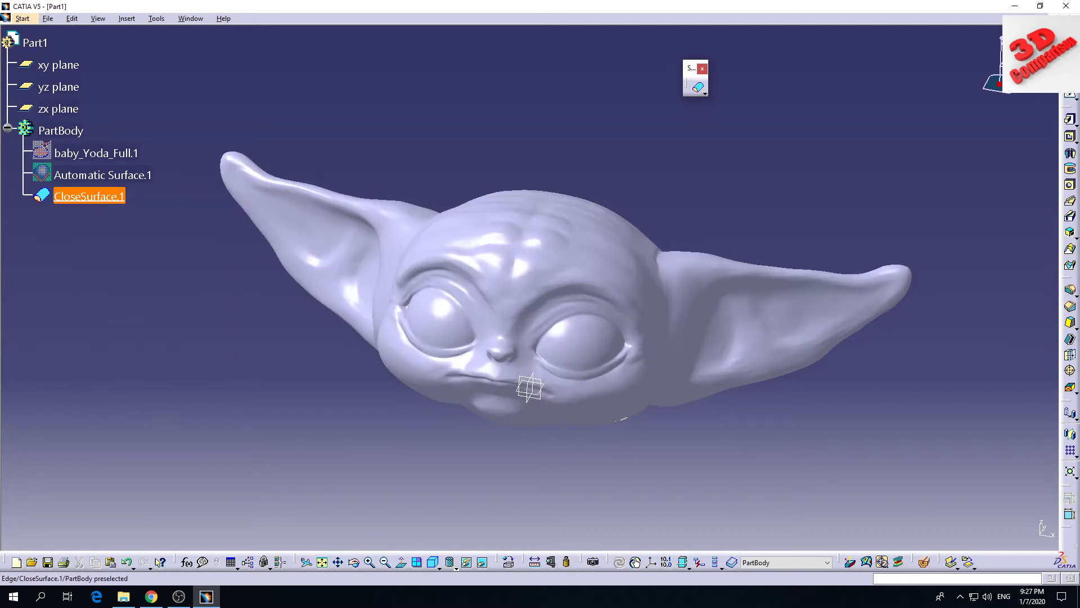
Start a sketch on the xy plane beneath the head and draw a circle about 45 mm in diameter centred on the origin.
{"action": "middle_click_drag", "start_coordinate": [526, 386], "coordinate": [482, 458]}
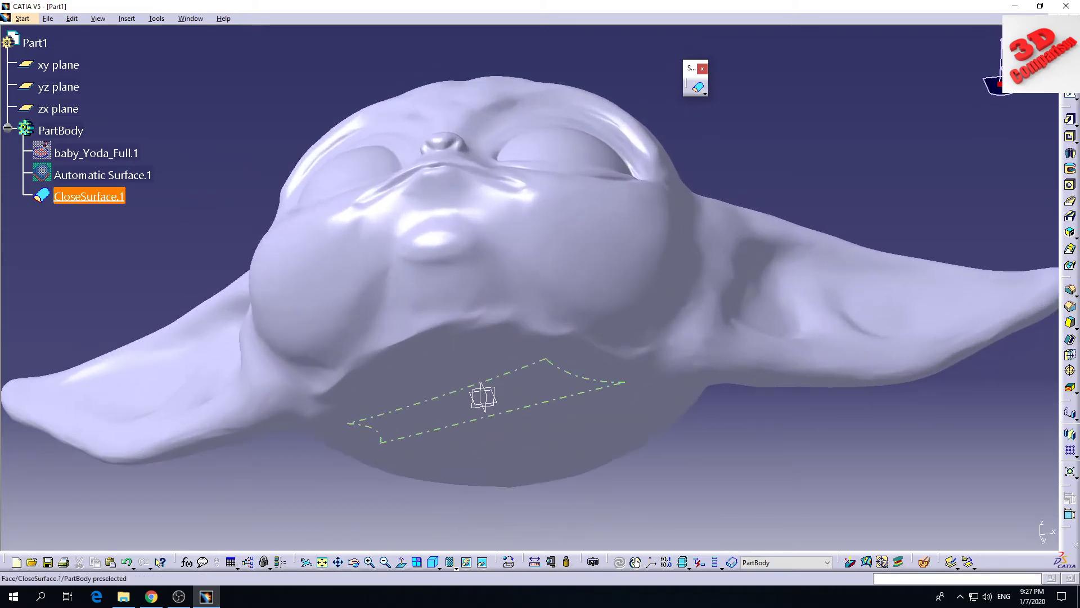
{"action": "left_click", "coordinate": [489, 403]}
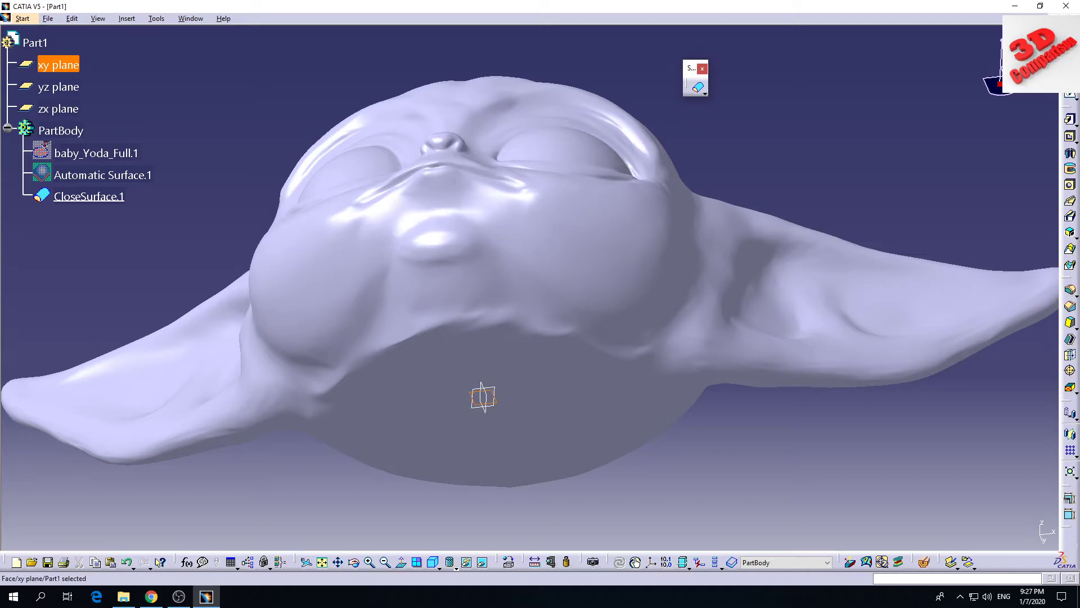
{"action": "left_click", "coordinate": [1070, 92]}
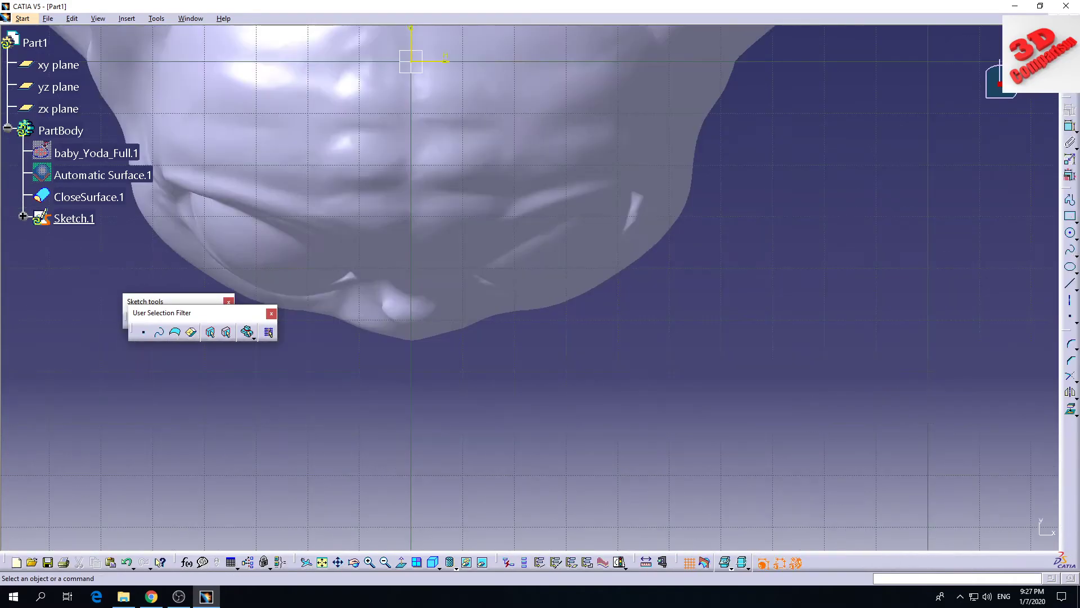
{"action": "mouse_move", "coordinate": [484, 77]}
{"action": "middle_mouse_down"}
{"action": "mouse_move", "coordinate": [620, 241]}
{"action": "mouse_move", "coordinate": [627, 354]}
{"action": "middle_mouse_up"}
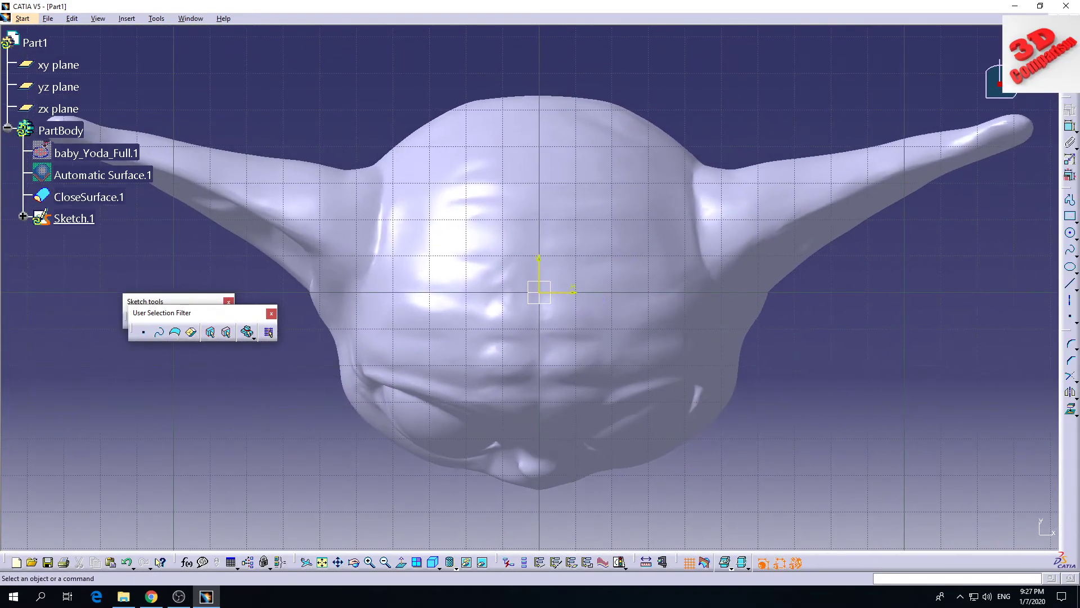
{"action": "left_click", "coordinate": [401, 562]}
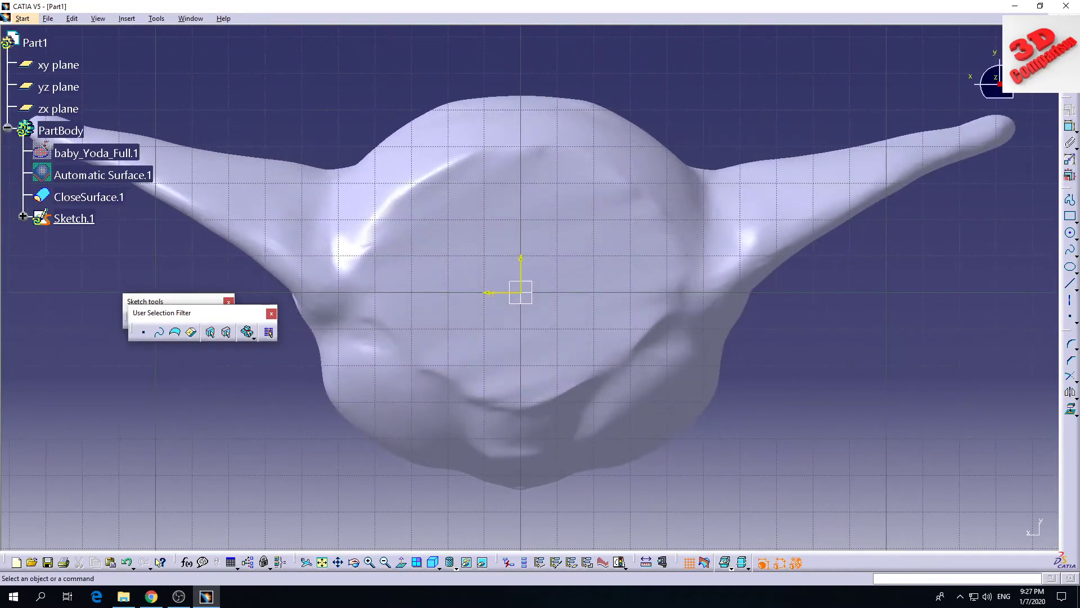
{"action": "left_click", "coordinate": [1070, 233]}
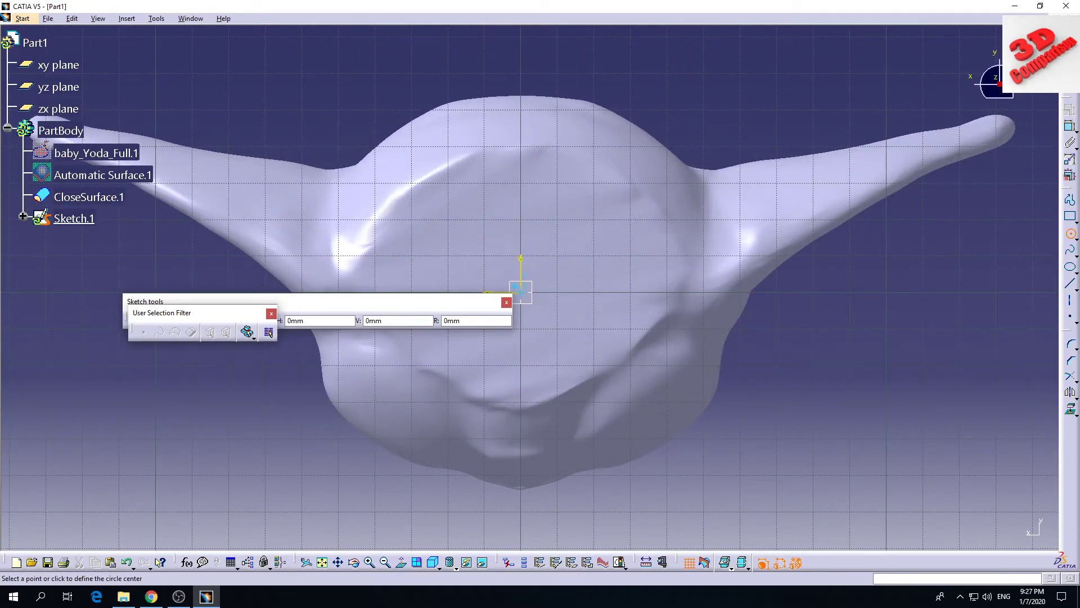
{"action": "left_click_drag", "start_coordinate": [219, 313], "coordinate": [209, 356]}
{"action": "left_click_drag", "start_coordinate": [270, 333], "coordinate": [243, 418]}
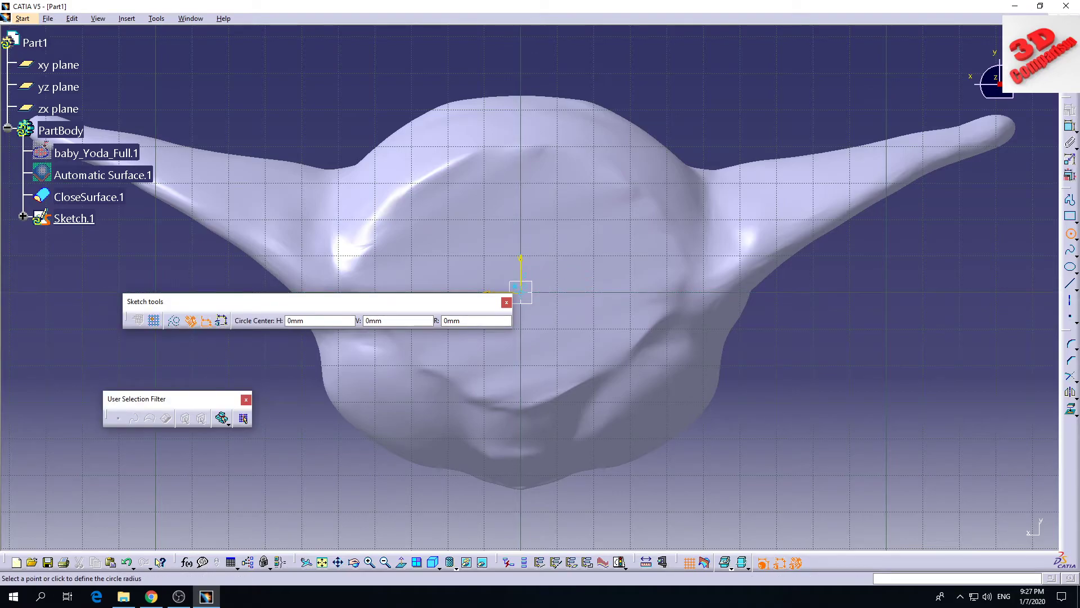
{"action": "left_click", "coordinate": [583, 216]}
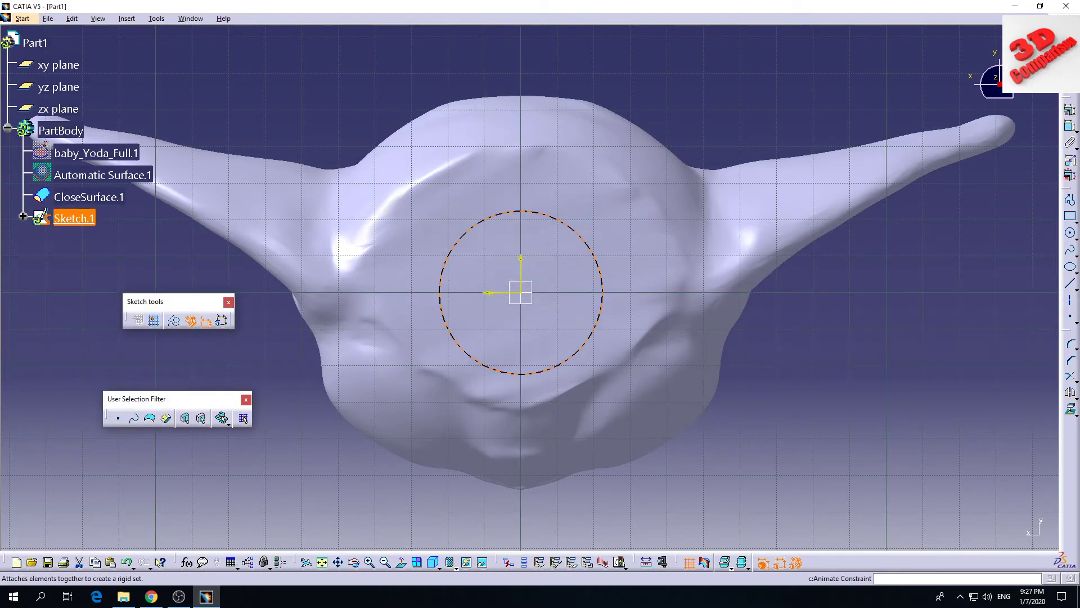
Dimension the circle's diameter, set it to 50 mm and exit the sketch.
{"action": "left_click", "coordinate": [1071, 126]}
{"action": "left_click", "coordinate": [806, 330]}
{"action": "double_click", "coordinate": [806, 330]}
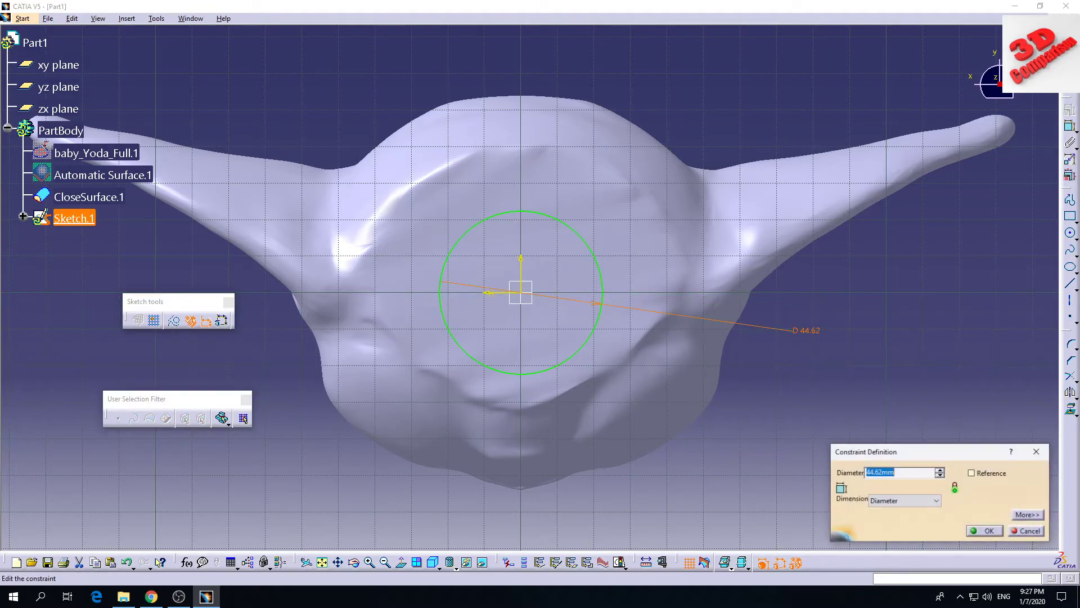
{"action": "type", "text": "50"}
{"action": "key", "text": "Return"}
{"action": "left_click", "coordinate": [1070, 83]}
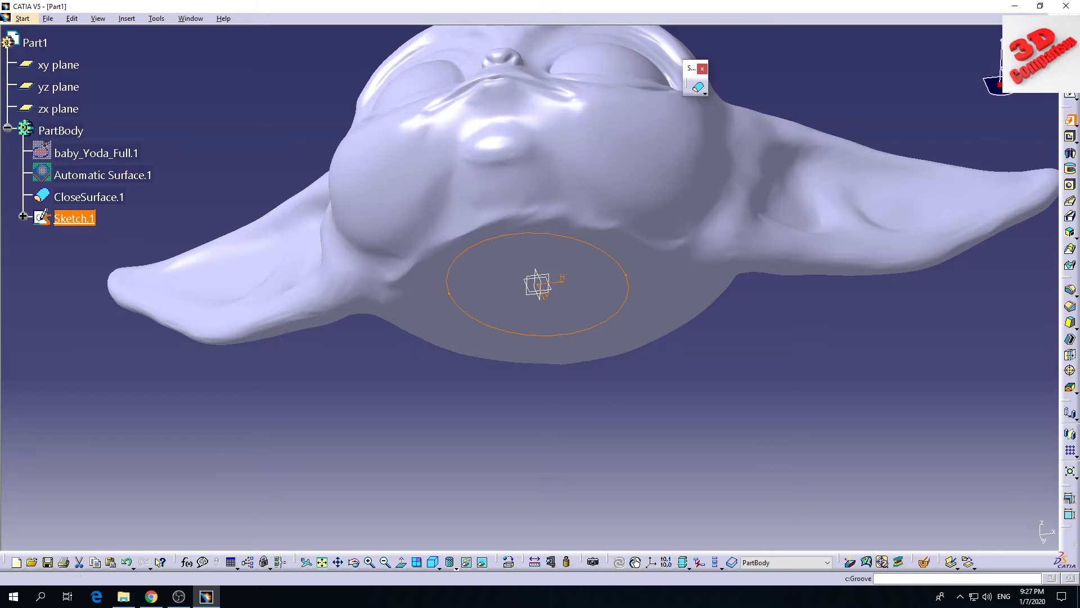
Pad the circle sketch 20 mm with reversed direction and mirrored extent to form a neck under the head.
{"action": "left_click", "coordinate": [1070, 120]}
{"action": "left_click", "coordinate": [951, 491]}
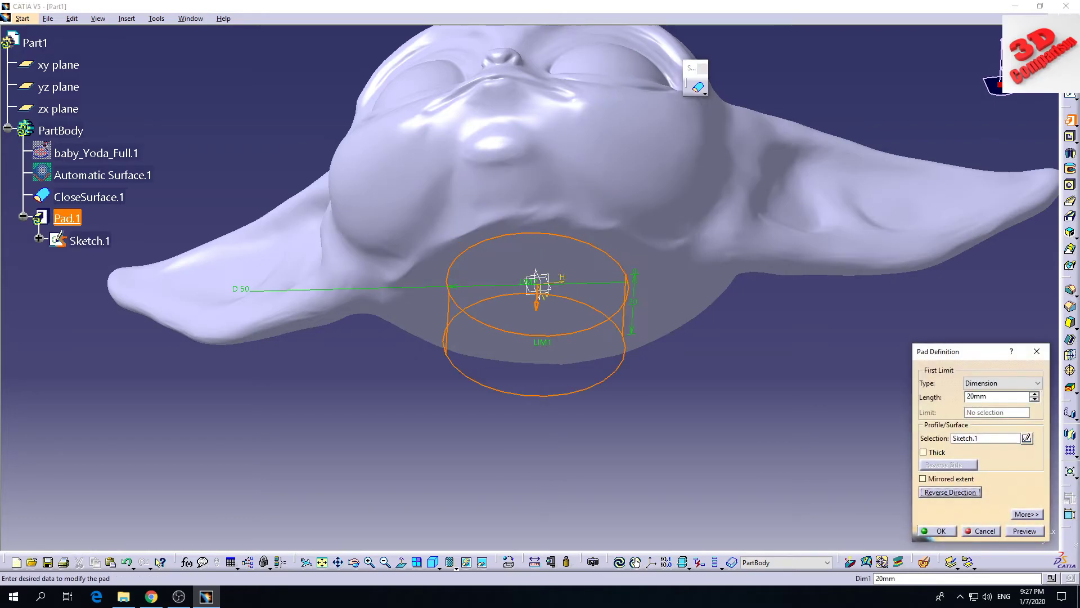
{"action": "left_click", "coordinate": [1024, 531]}
{"action": "middle_click_drag", "start_coordinate": [539, 253], "coordinate": [538, 298]}
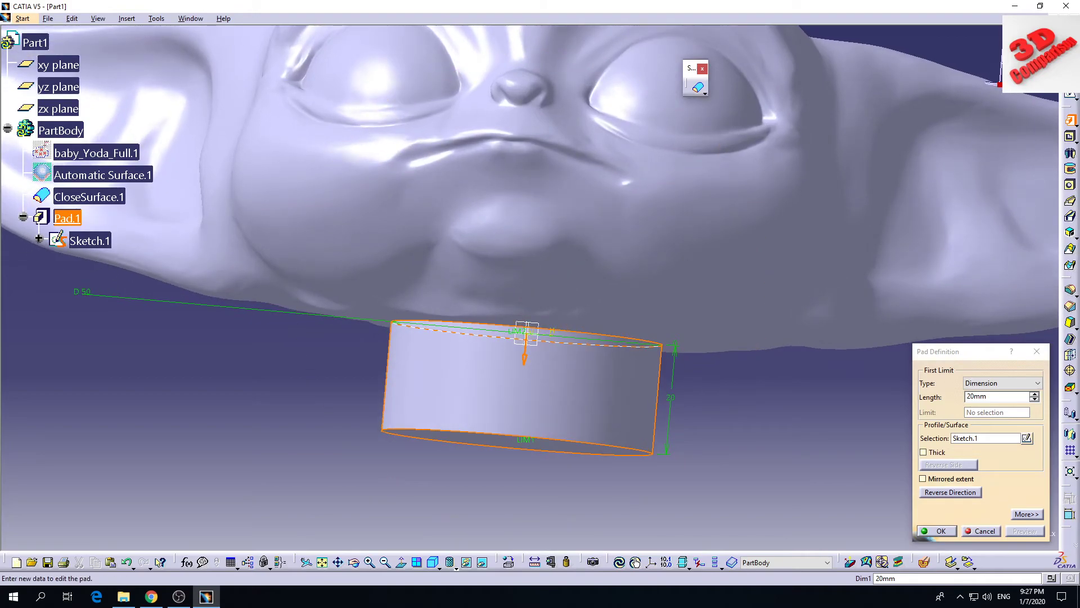
{"action": "left_click", "coordinate": [922, 479]}
{"action": "middle_click_drag", "start_coordinate": [663, 292], "coordinate": [573, 261]}
{"action": "middle_click_drag", "start_coordinate": [512, 312], "coordinate": [588, 242]}
{"action": "middle_click_drag", "start_coordinate": [351, 312], "coordinate": [585, 433]}
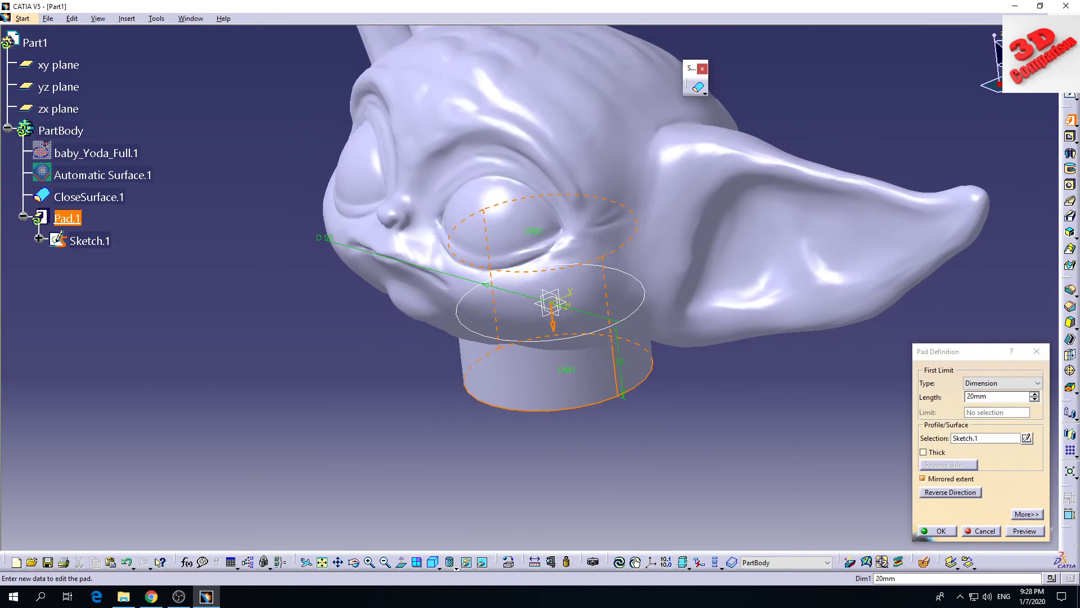
{"action": "left_click", "coordinate": [938, 531]}
Add a 5 mm constant edge fillet with tangency propagation to the bottom circular edge of the neck cylinder.
{"action": "middle_click_drag", "start_coordinate": [488, 360], "coordinate": [567, 273]}
{"action": "left_click", "coordinate": [1070, 290]}
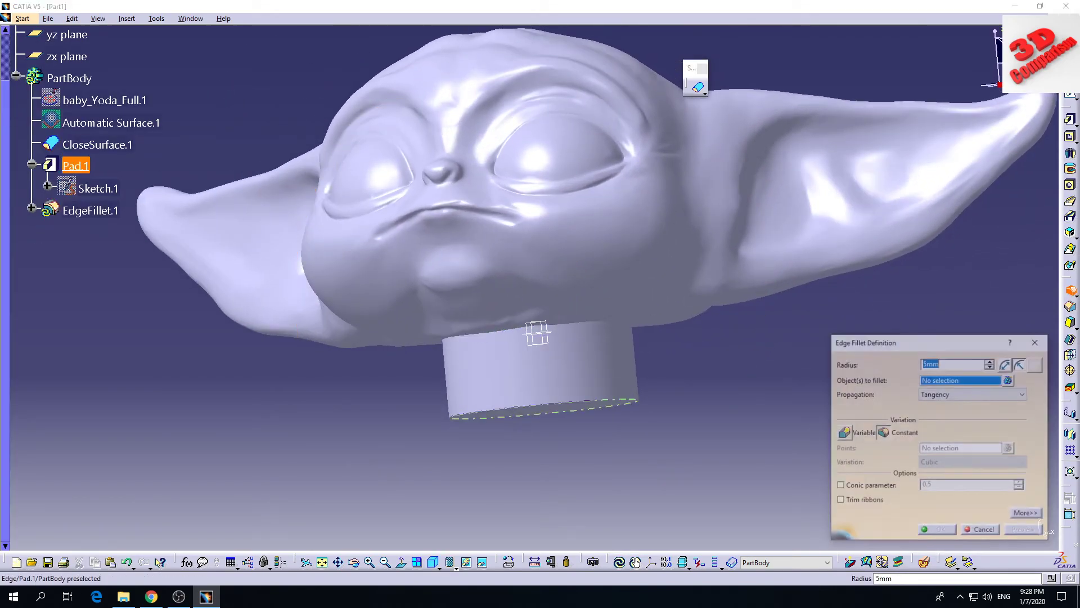
{"action": "left_click", "coordinate": [537, 333]}
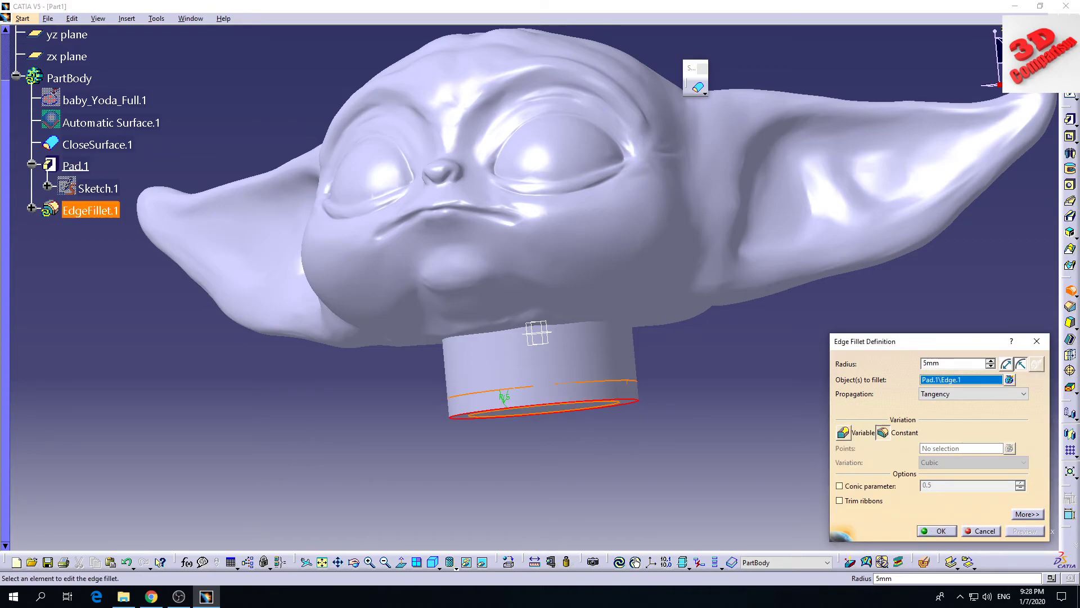
{"action": "left_click", "coordinate": [936, 531]}
{"action": "middle_click_drag", "start_coordinate": [534, 181], "coordinate": [511, 336]}
{"action": "middle_click_drag", "start_coordinate": [531, 283], "coordinate": [506, 340]}
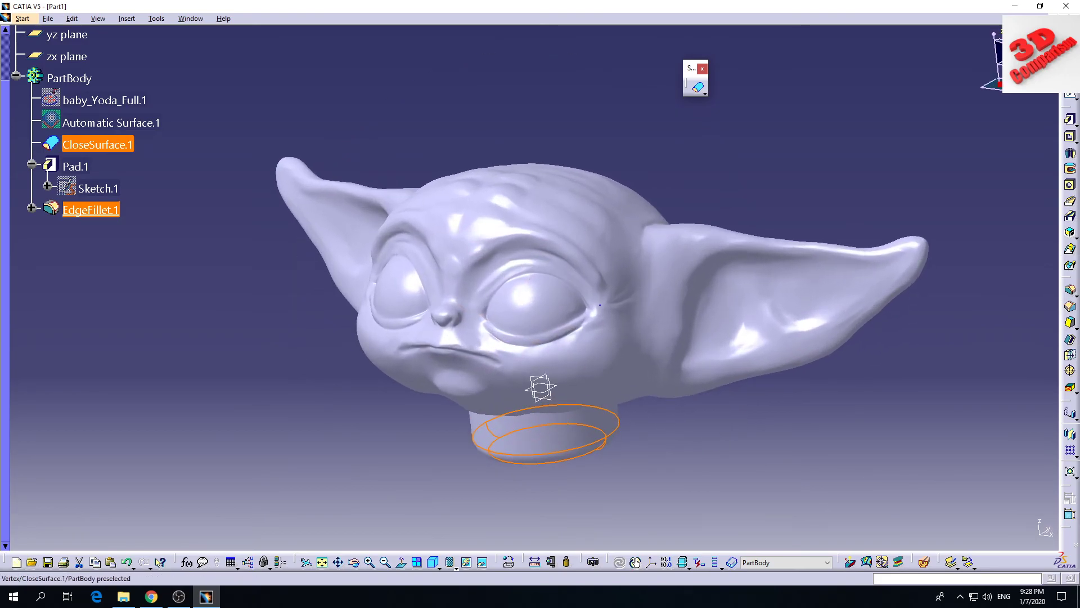
{"action": "middle_click_drag", "start_coordinate": [540, 388], "coordinate": [477, 374]}
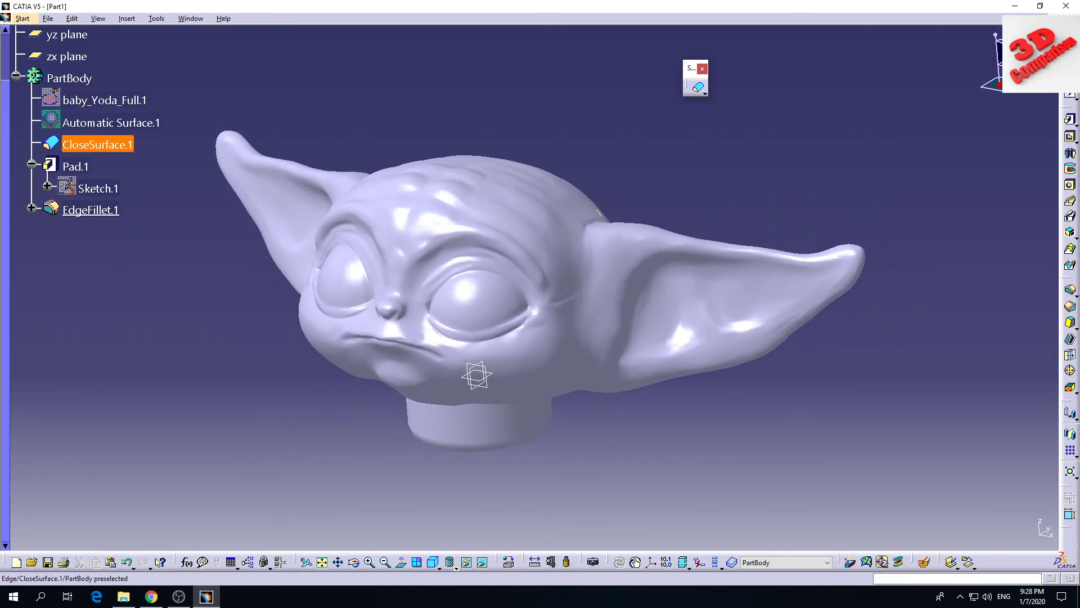